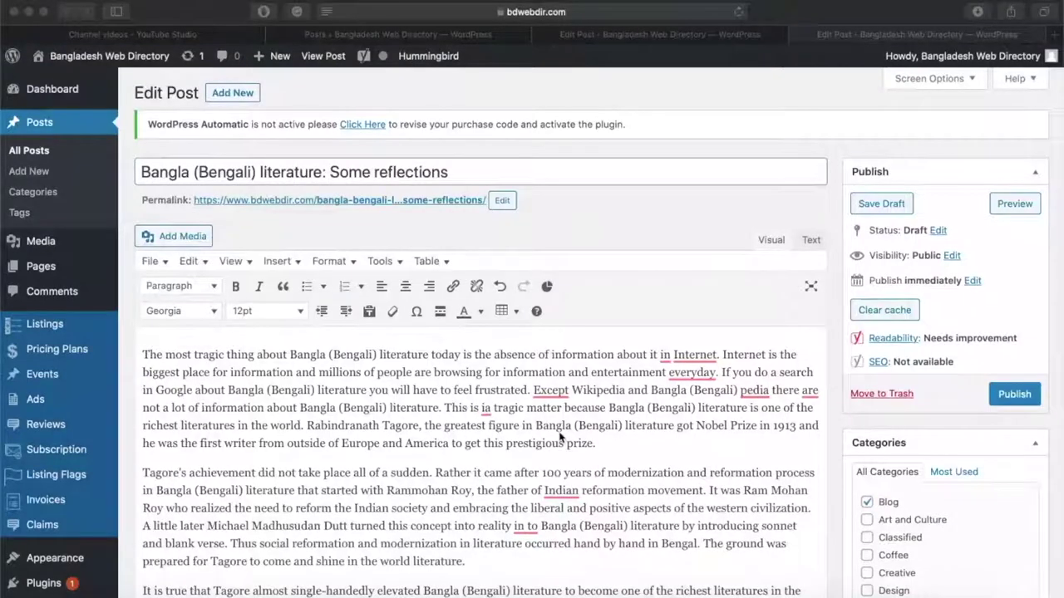
Step: Scroll through the post and check the grammar checker's settings
{"action": "scroll", "coordinate": [616, 342], "scroll_direction": "down", "scroll_amount": 4}
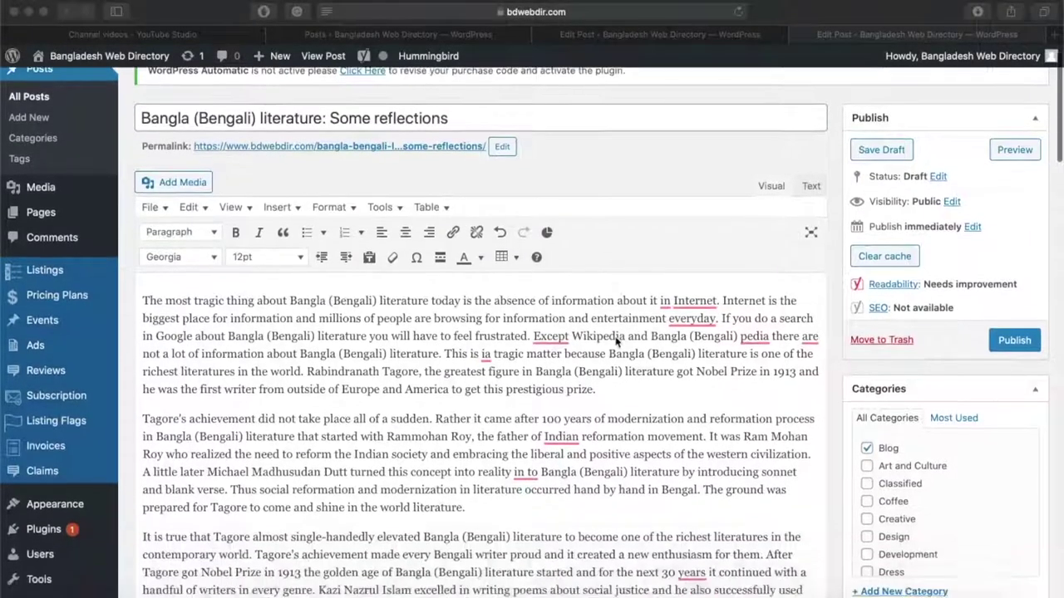
{"action": "scroll", "coordinate": [616, 341], "scroll_direction": "down", "scroll_amount": 5}
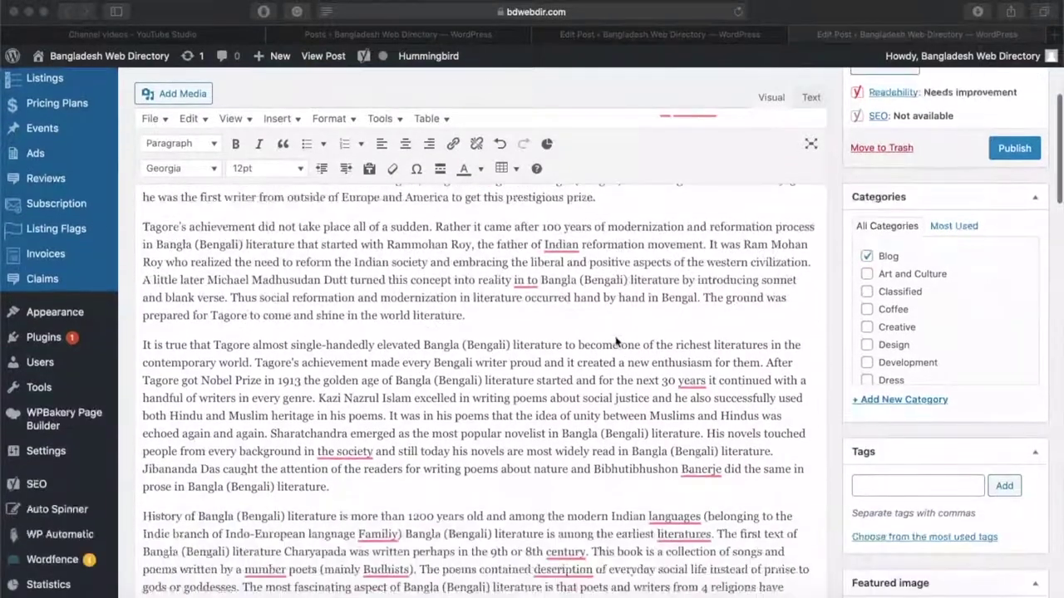
{"action": "scroll", "coordinate": [616, 342], "scroll_direction": "up", "scroll_amount": 9}
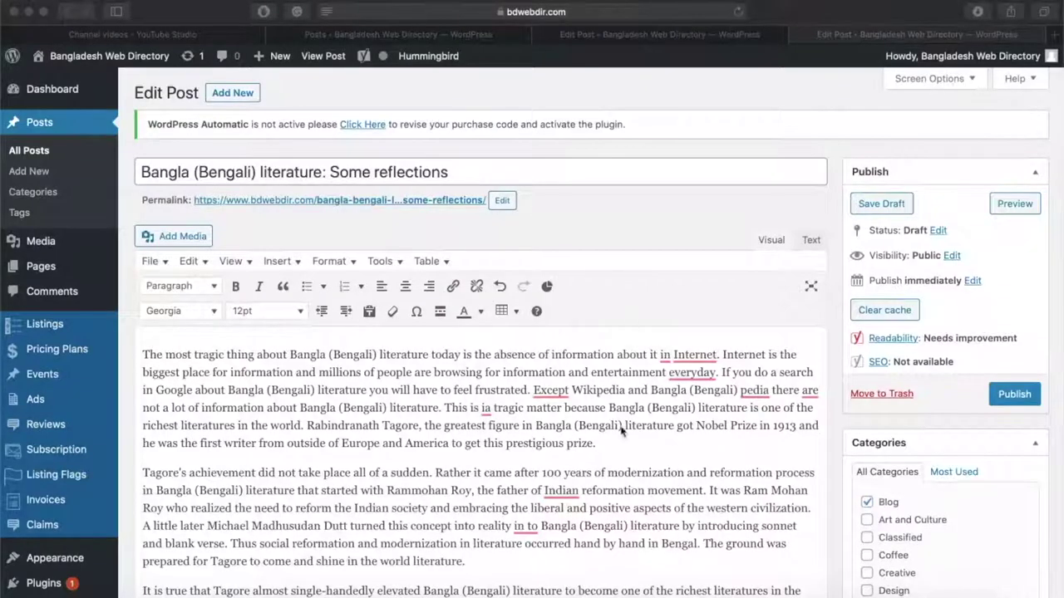
{"action": "scroll", "coordinate": [611, 475], "scroll_direction": "down", "scroll_amount": 5}
{"action": "scroll", "coordinate": [612, 476], "scroll_direction": "down", "scroll_amount": 2}
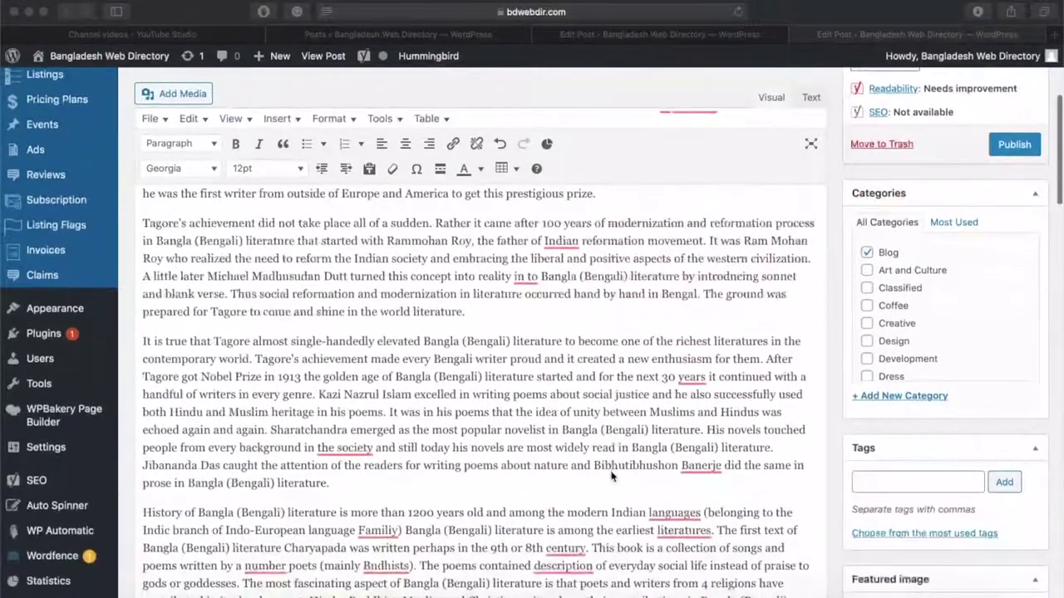
{"action": "scroll", "coordinate": [626, 234], "scroll_direction": "up", "scroll_amount": 6}
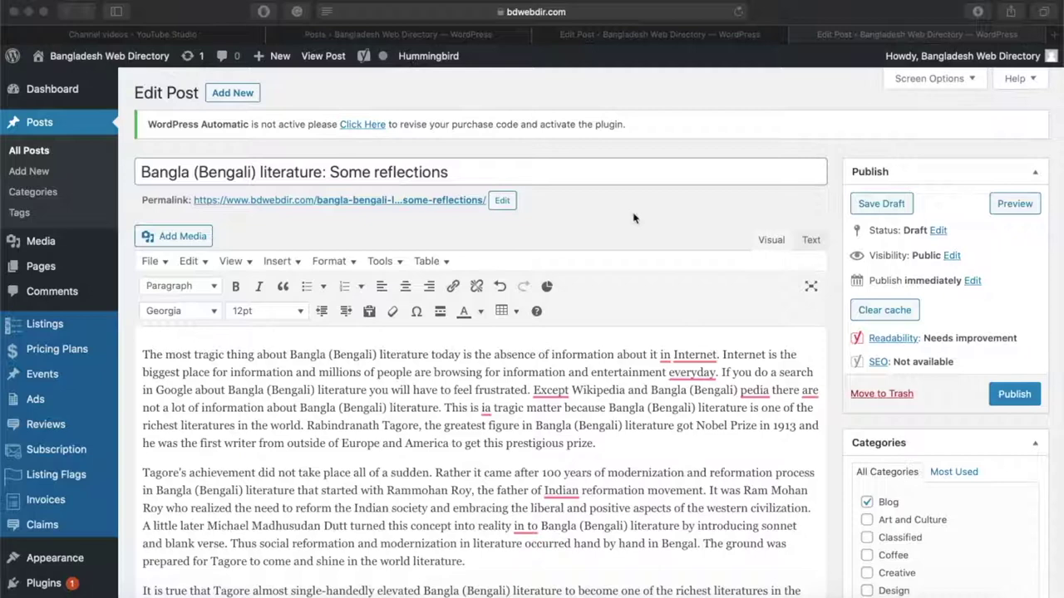
{"action": "scroll", "coordinate": [728, 321], "scroll_direction": "down", "scroll_amount": 3}
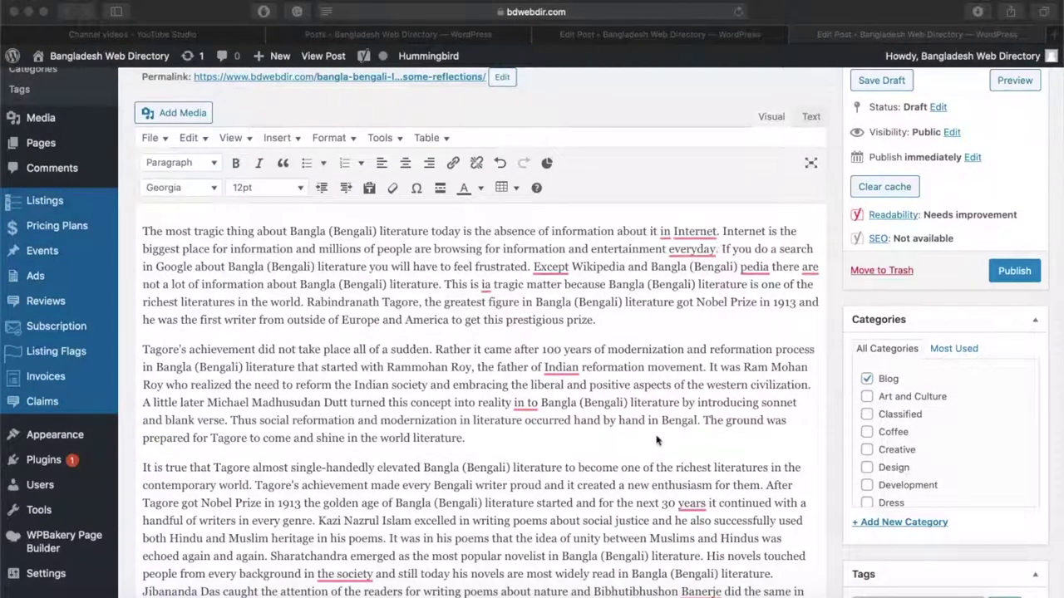
{"action": "scroll", "coordinate": [656, 441], "scroll_direction": "down", "scroll_amount": 8}
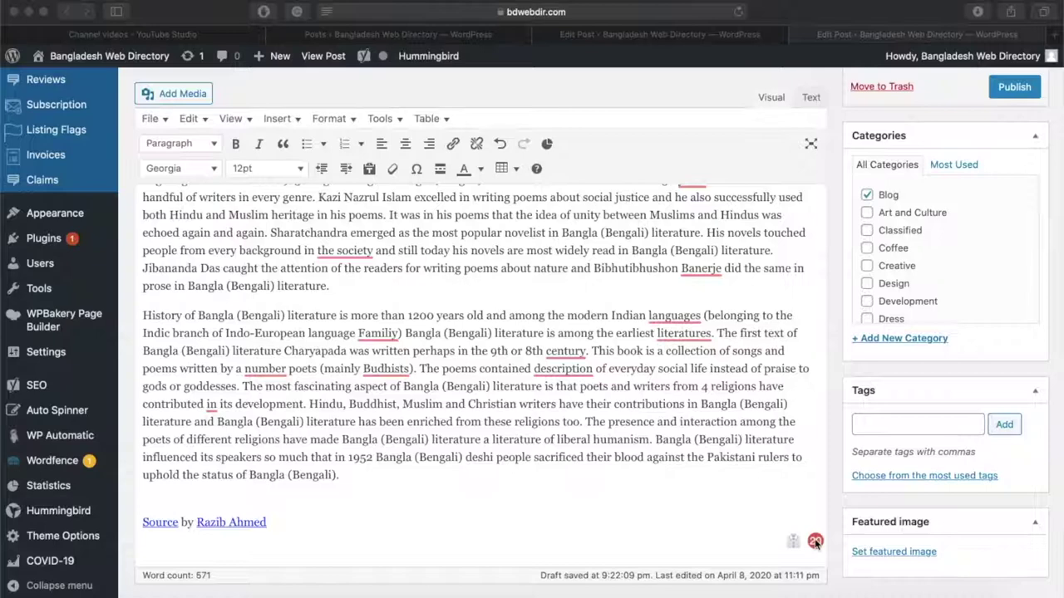
{"action": "left_click", "coordinate": [872, 14]}
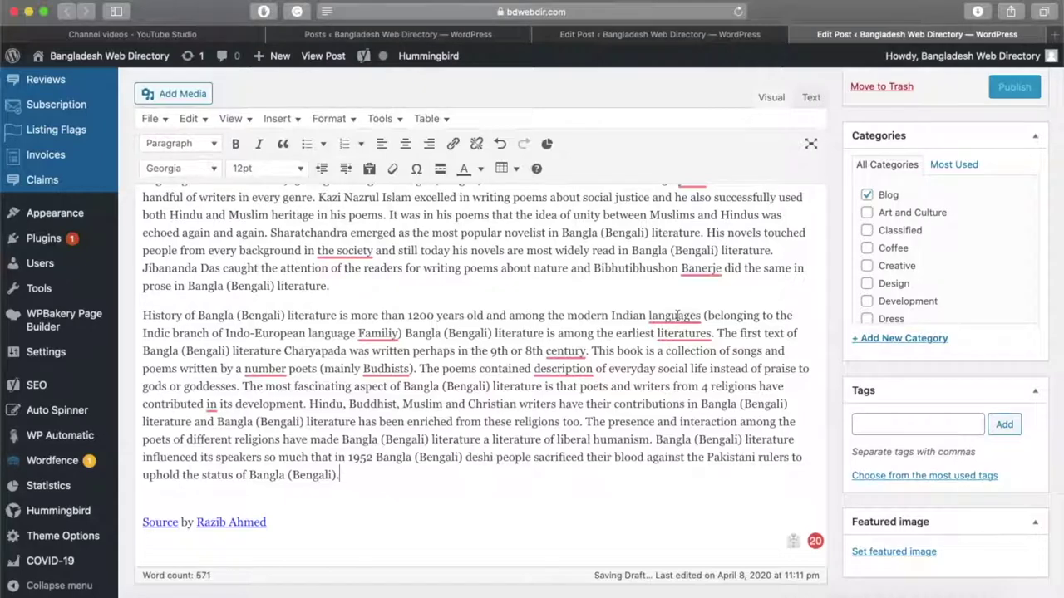
{"action": "left_click", "coordinate": [301, 13]}
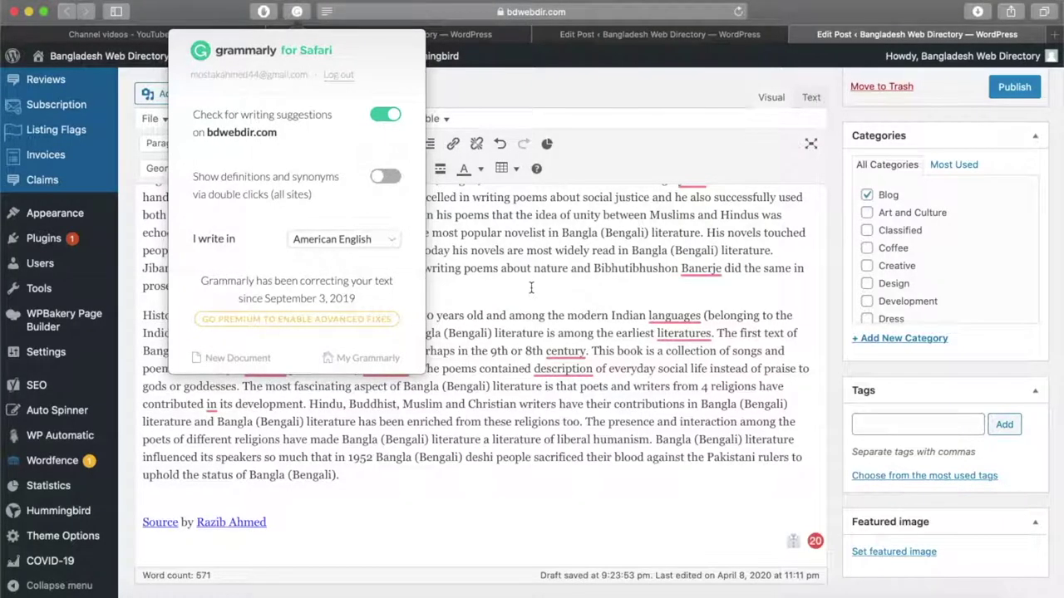
{"action": "left_click", "coordinate": [578, 306]}
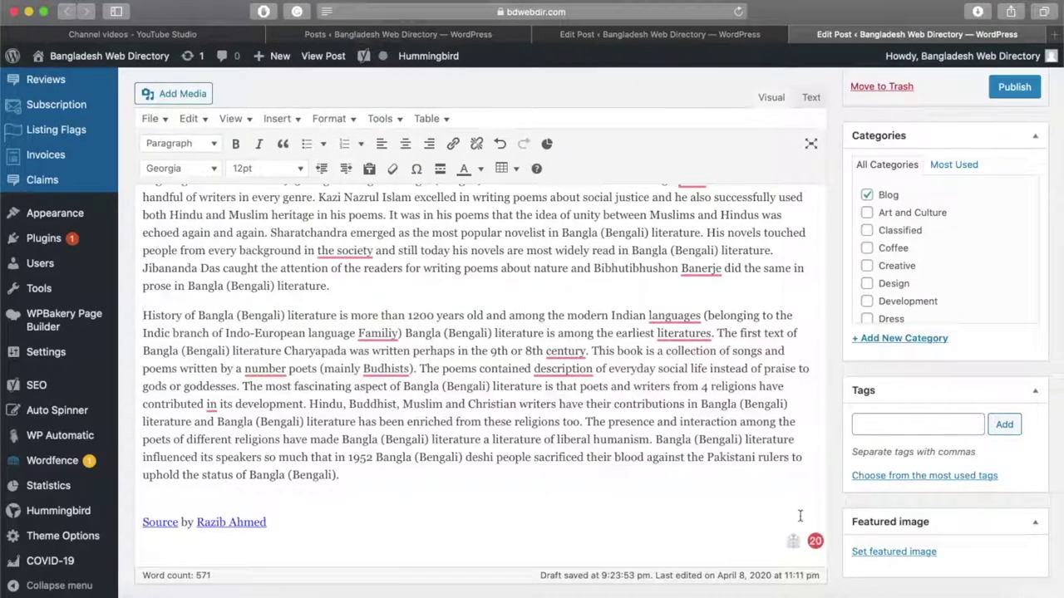
{"action": "mouse_move", "coordinate": [796, 551]}
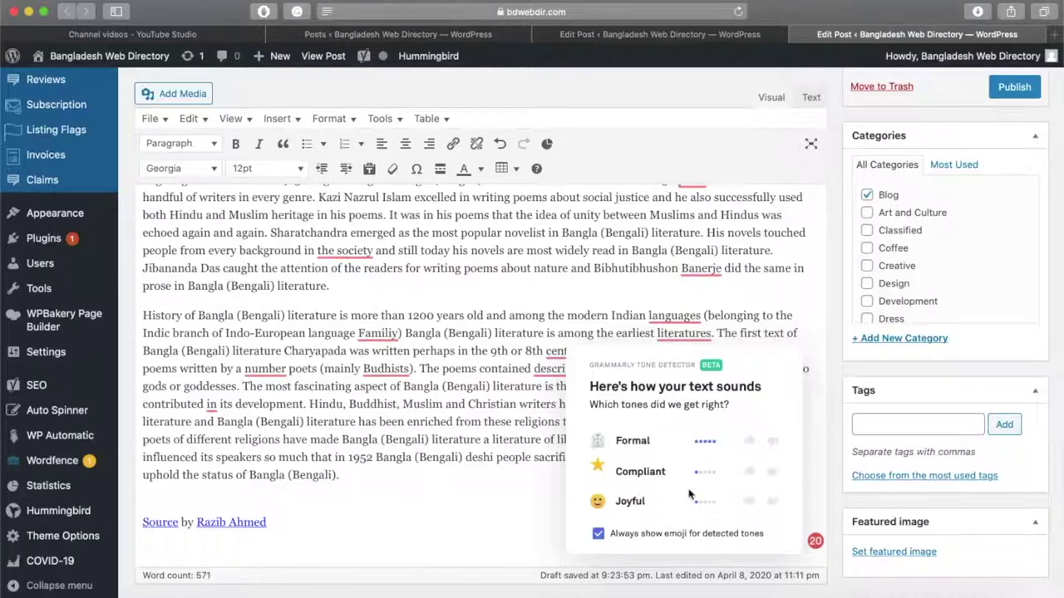
Step: Apply fixes: 'on Internet', 'every day', 'Except for', and typo 'ia' to 'a'
{"action": "scroll", "coordinate": [761, 445], "scroll_direction": "up", "scroll_amount": 5}
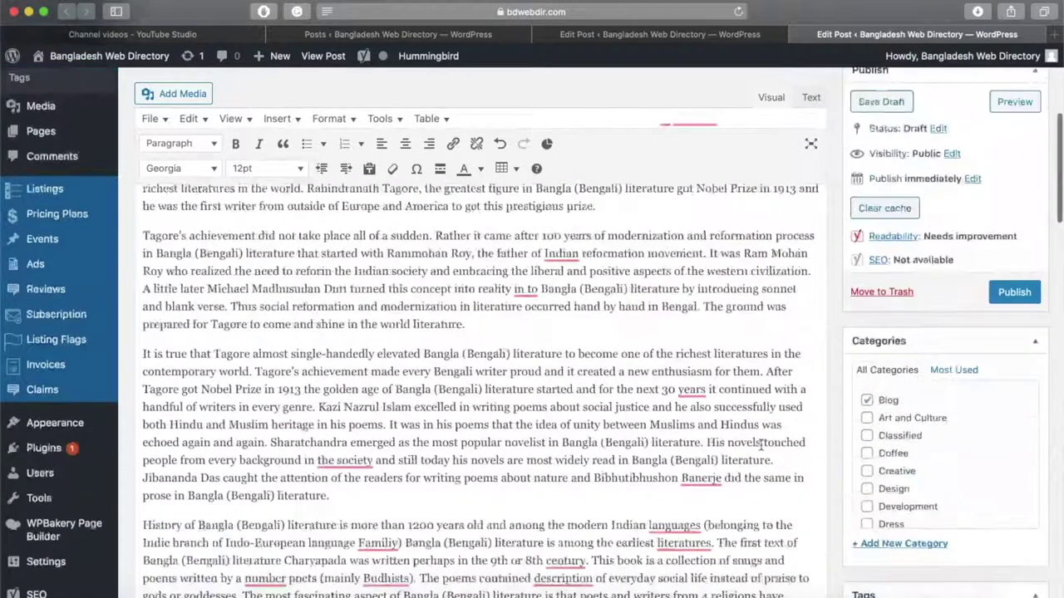
{"action": "scroll", "coordinate": [761, 445], "scroll_direction": "up", "scroll_amount": 1}
{"action": "mouse_move", "coordinate": [667, 296]}
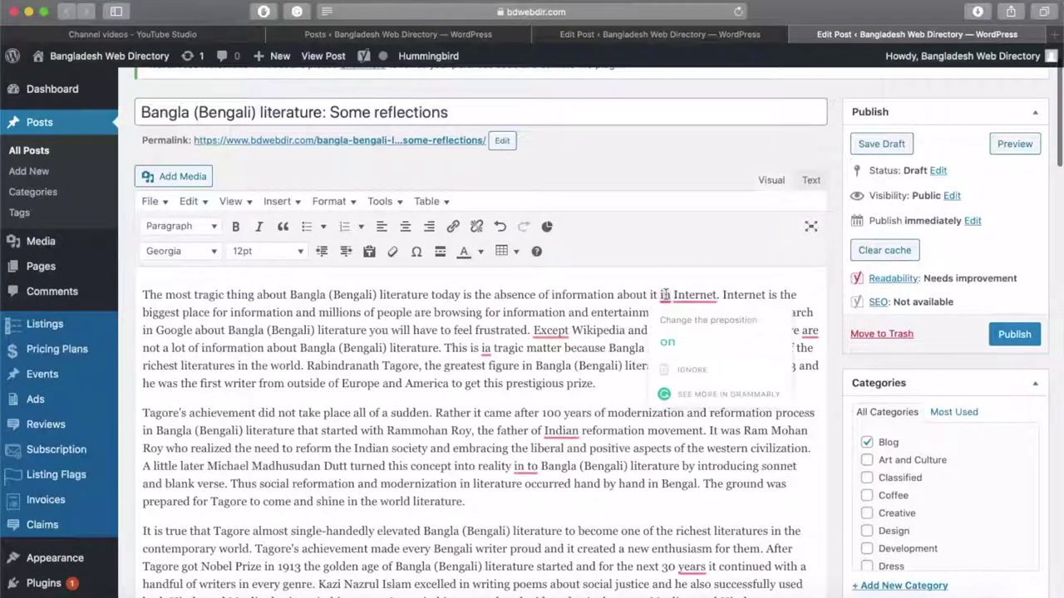
{"action": "left_click", "coordinate": [688, 339]}
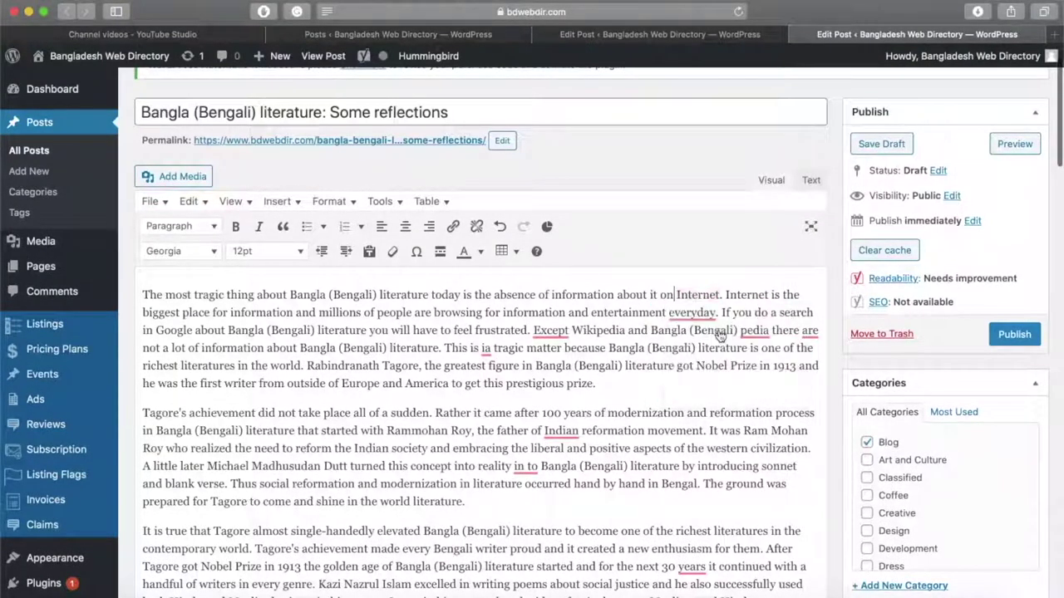
{"action": "mouse_move", "coordinate": [692, 313]}
{"action": "left_click", "coordinate": [690, 356]}
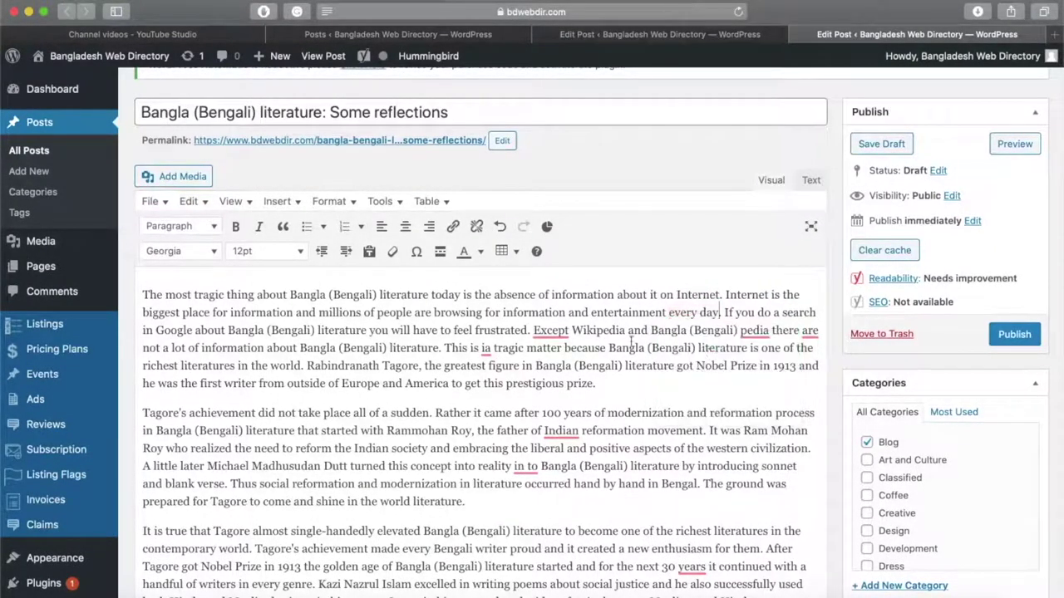
{"action": "mouse_move", "coordinate": [538, 331]}
{"action": "left_click", "coordinate": [564, 376]}
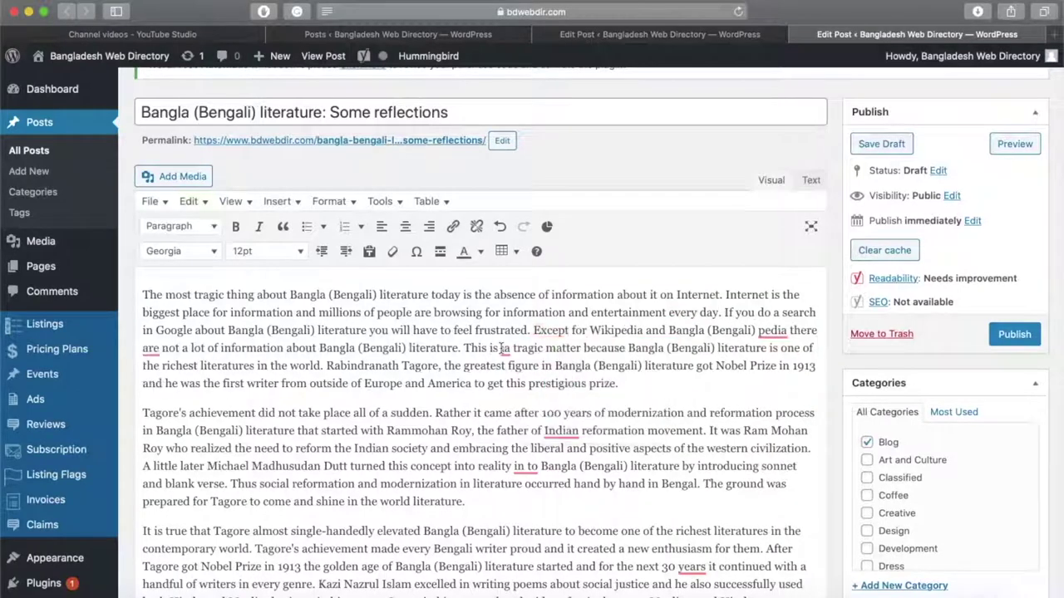
{"action": "mouse_move", "coordinate": [504, 350]}
{"action": "left_click", "coordinate": [505, 374]}
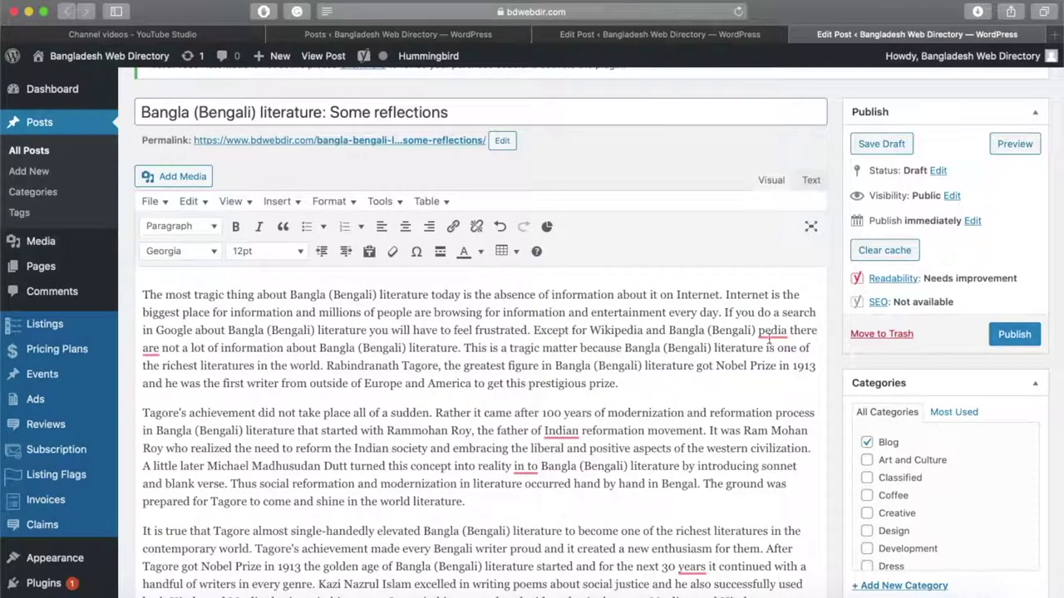
Step: Add 'the' before Indian reformation movement, merge 'into', comma after 30 years, drop article before society
{"action": "mouse_move", "coordinate": [769, 330]}
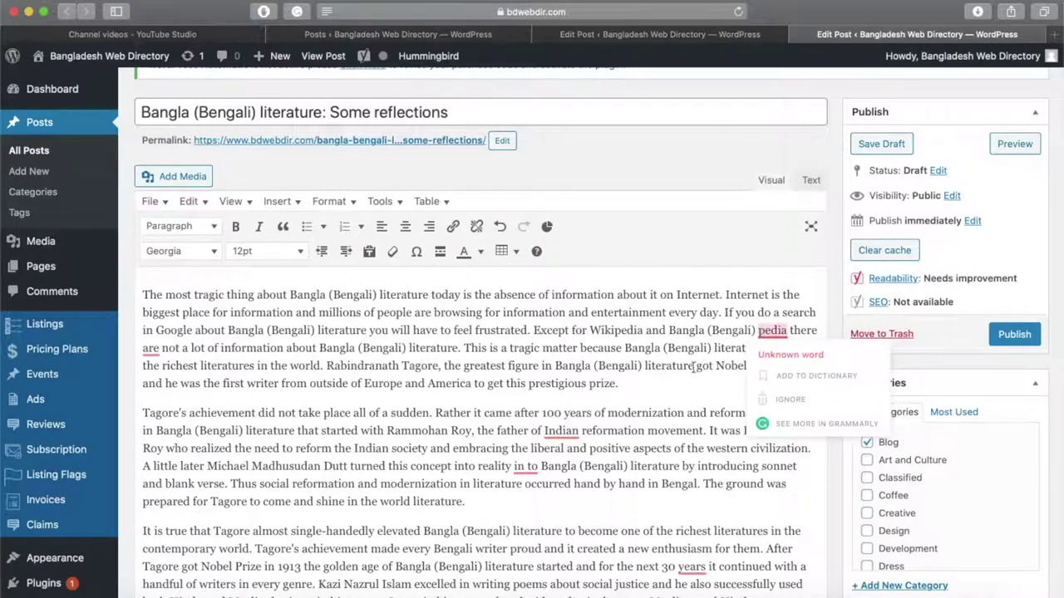
{"action": "scroll", "coordinate": [640, 358], "scroll_direction": "down", "scroll_amount": 2}
{"action": "mouse_move", "coordinate": [559, 334]}
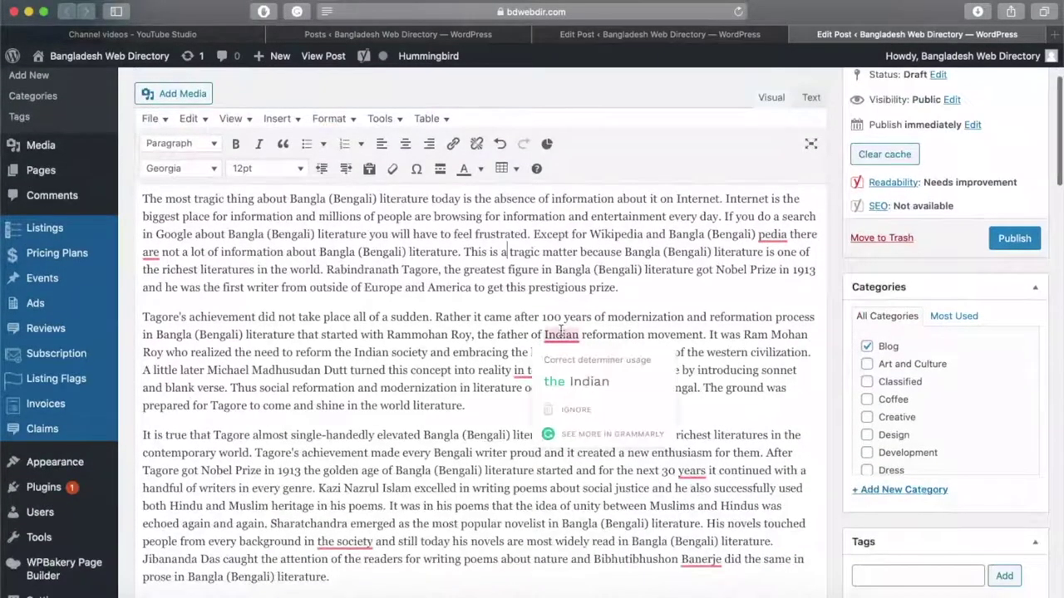
{"action": "left_click", "coordinate": [581, 379]}
{"action": "mouse_move", "coordinate": [588, 371]}
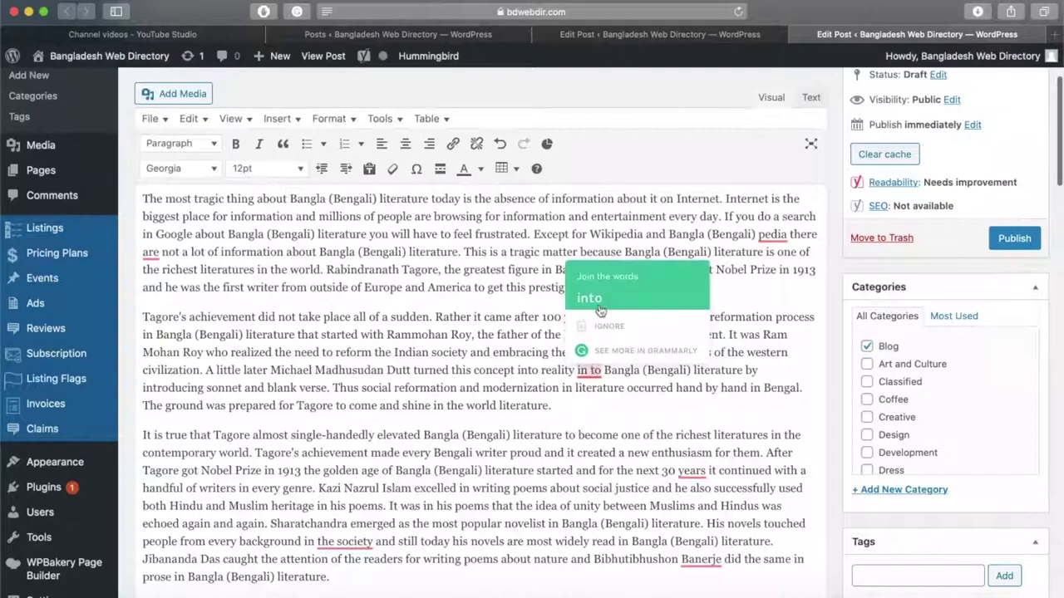
{"action": "left_click", "coordinate": [599, 308]}
{"action": "scroll", "coordinate": [603, 432], "scroll_direction": "down", "scroll_amount": 3}
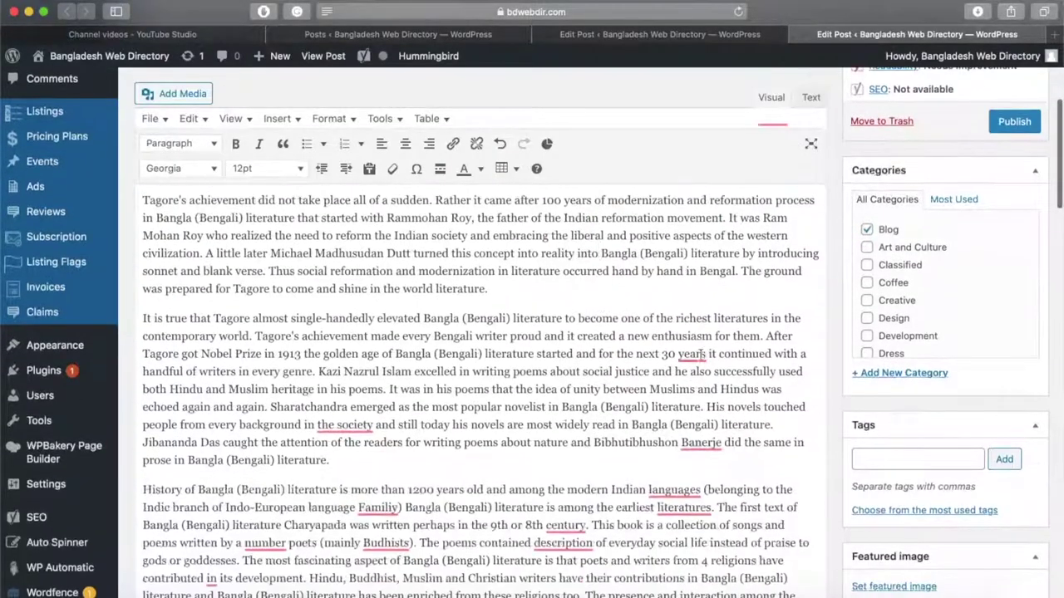
{"action": "mouse_move", "coordinate": [705, 353]}
{"action": "left_click", "coordinate": [709, 266]}
{"action": "mouse_move", "coordinate": [331, 425]}
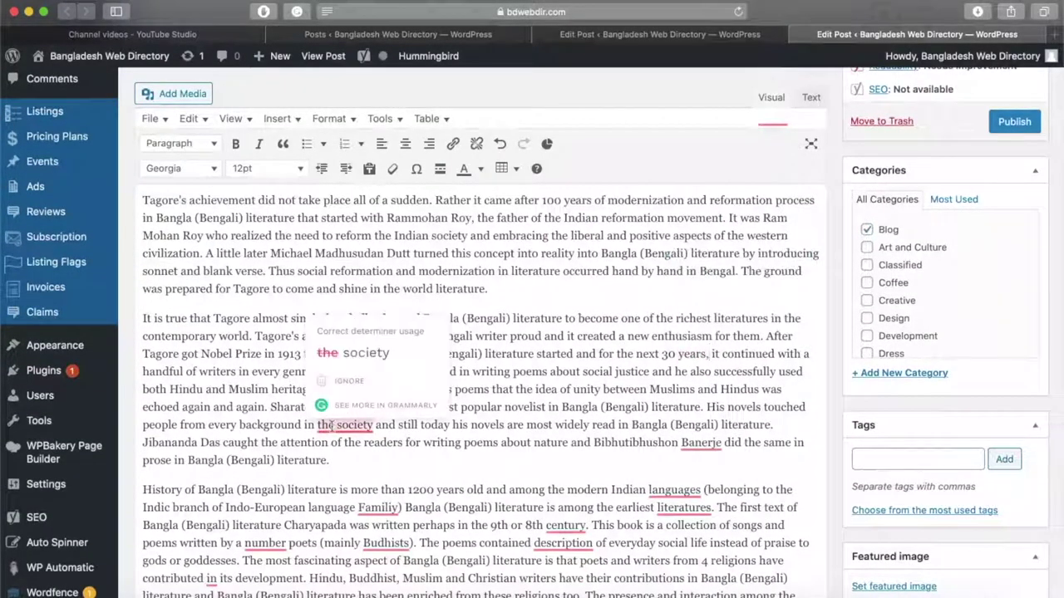
{"action": "left_click", "coordinate": [352, 353]}
Step: Correct 'Banerje' to 'Banerjee' and accept the 'kinds of literature' correction
{"action": "scroll", "coordinate": [534, 438], "scroll_direction": "down", "scroll_amount": 2}
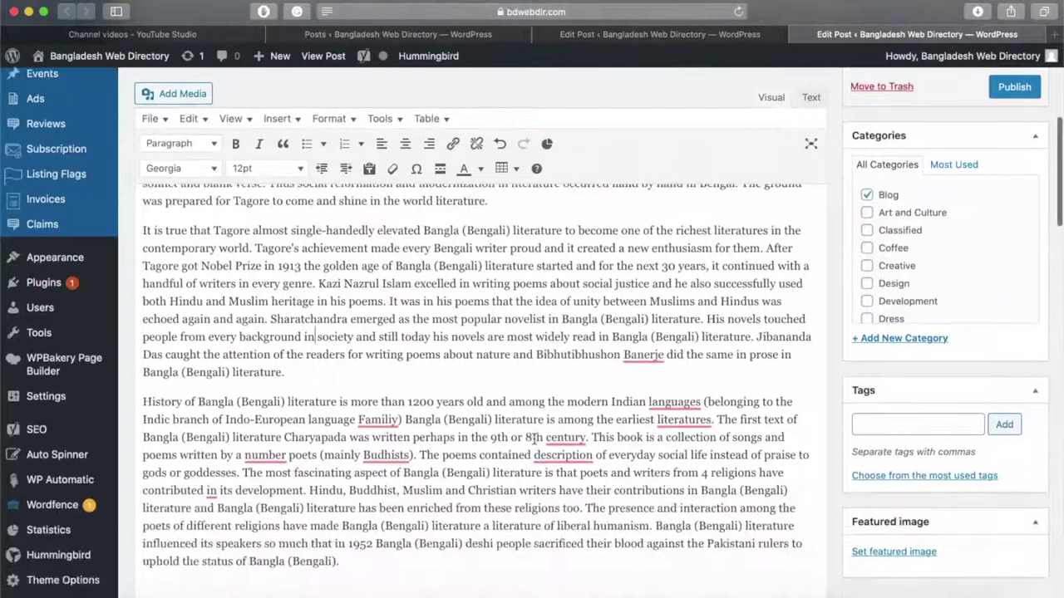
{"action": "mouse_move", "coordinate": [640, 353]}
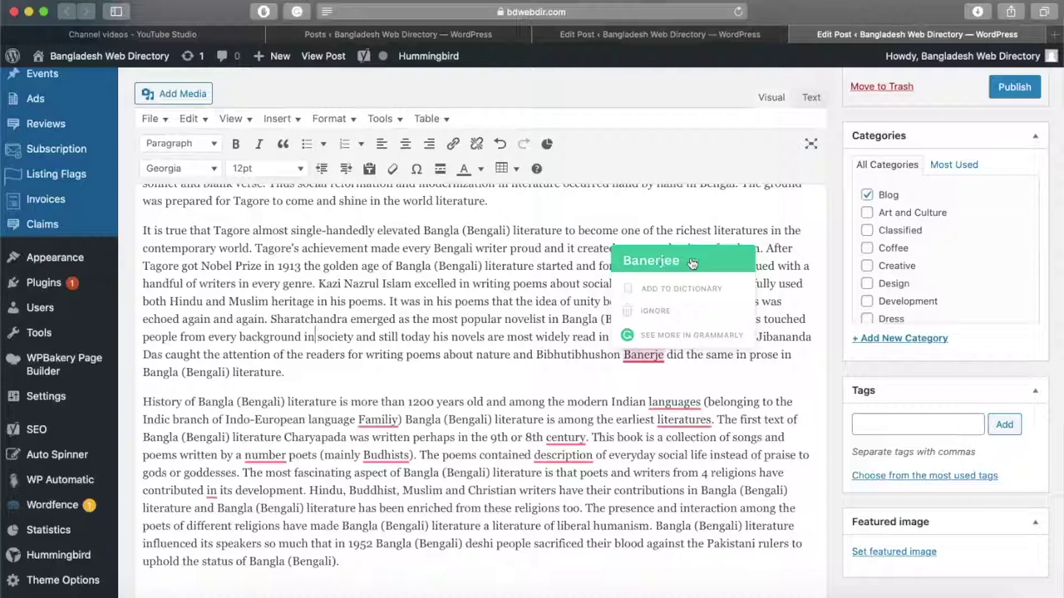
{"action": "left_click", "coordinate": [665, 262]}
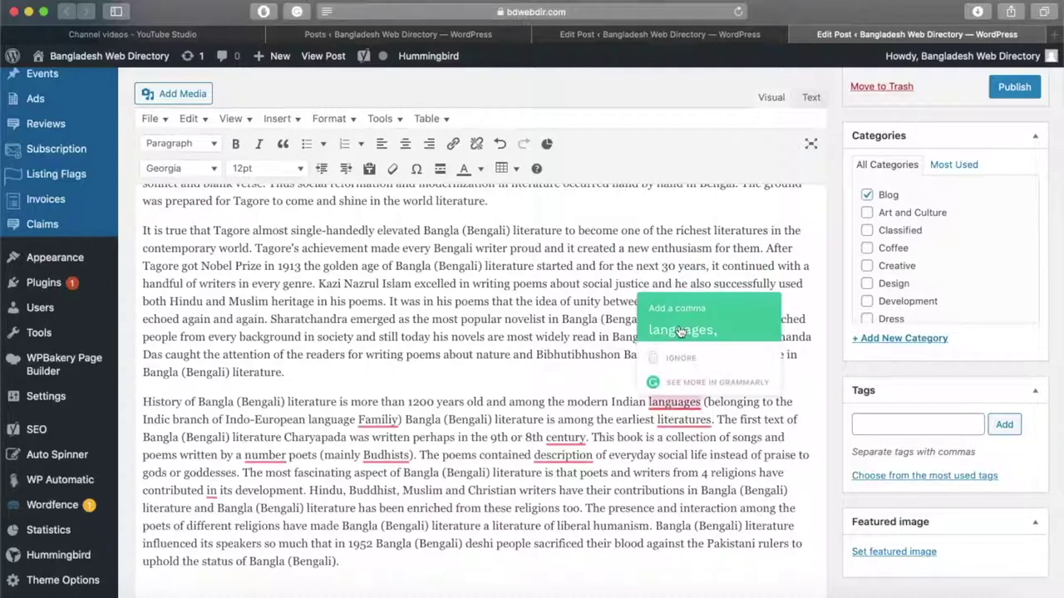
{"action": "mouse_move", "coordinate": [687, 420]}
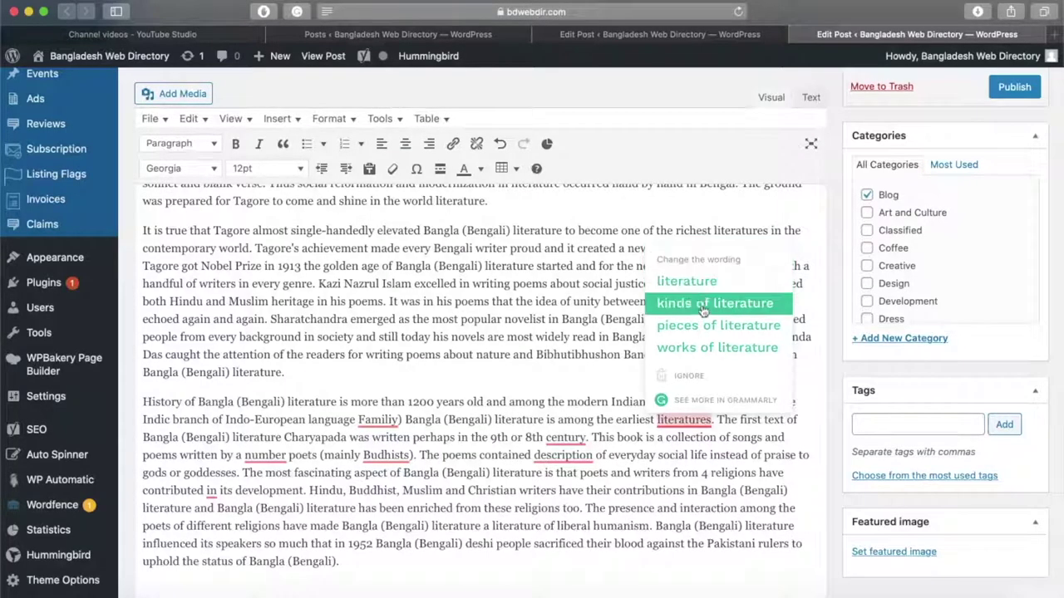
{"action": "left_click", "coordinate": [702, 307]}
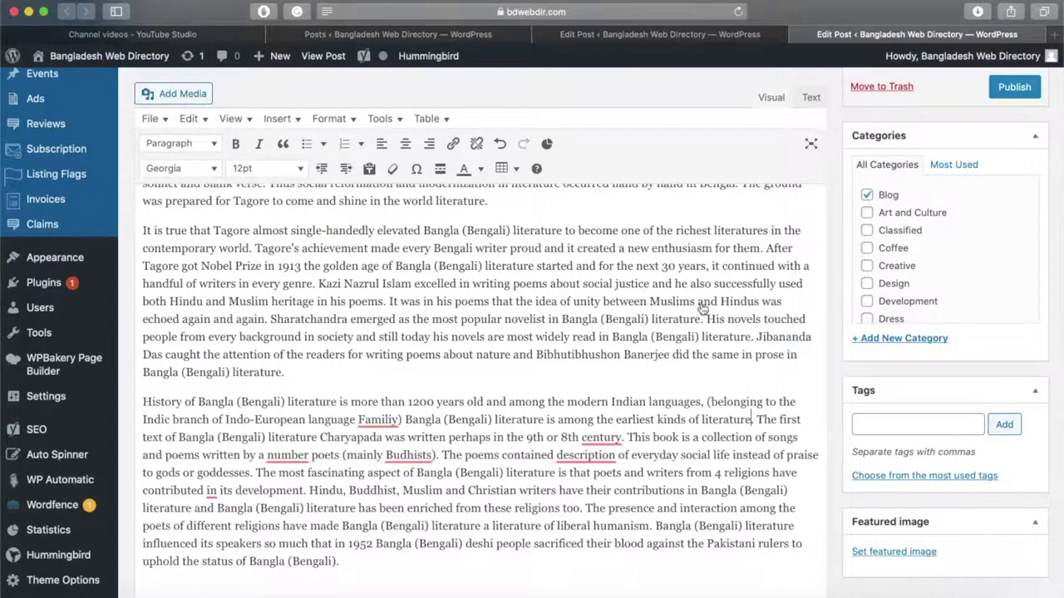
Step: Fix Family, centuries, a description, Buddhists, a number of poets, and 'to its development'
{"action": "scroll", "coordinate": [499, 349], "scroll_direction": "down", "scroll_amount": 3}
{"action": "mouse_move", "coordinate": [378, 306]}
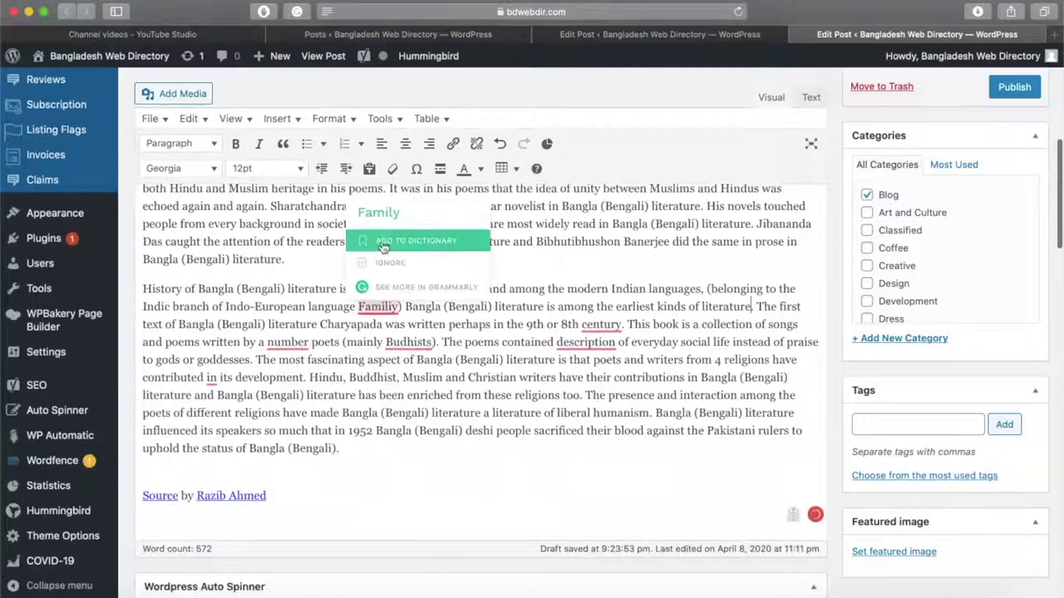
{"action": "left_click", "coordinate": [388, 213]}
{"action": "mouse_move", "coordinate": [616, 324]}
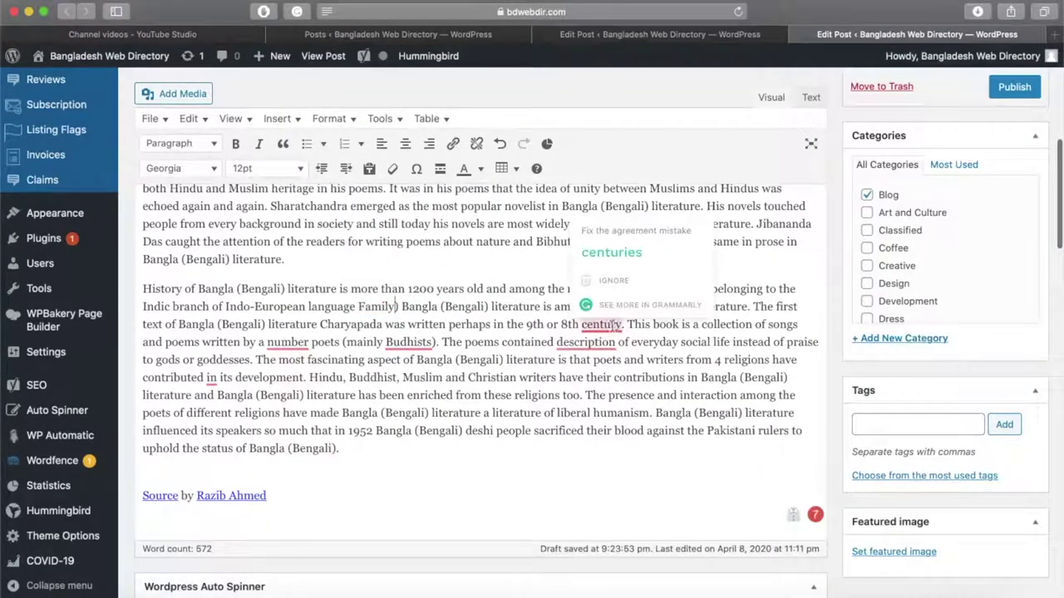
{"action": "left_click", "coordinate": [620, 254]}
{"action": "mouse_move", "coordinate": [593, 343]}
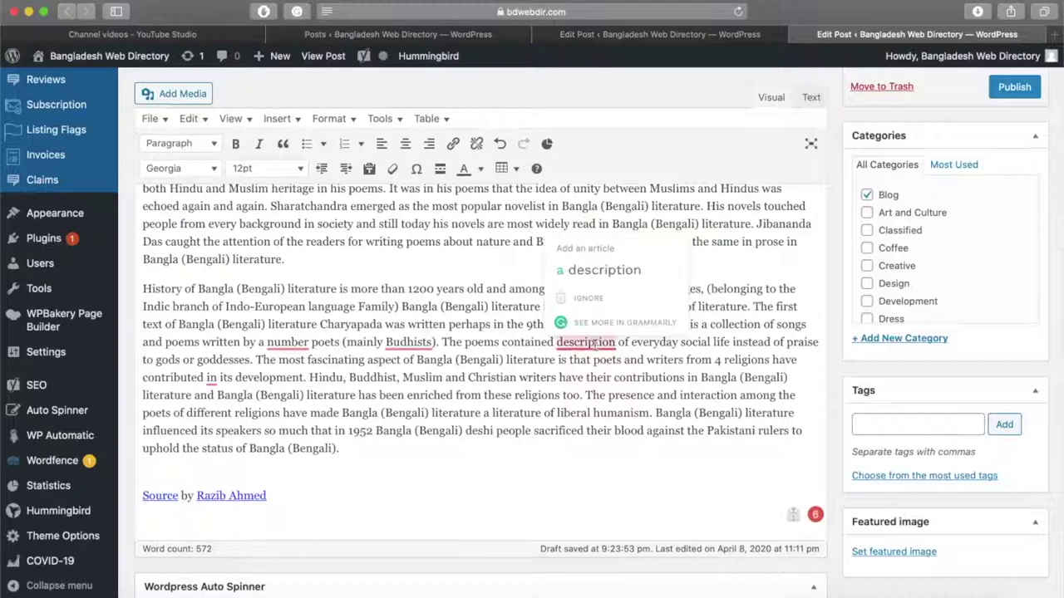
{"action": "left_click", "coordinate": [612, 273]}
{"action": "mouse_move", "coordinate": [408, 349]}
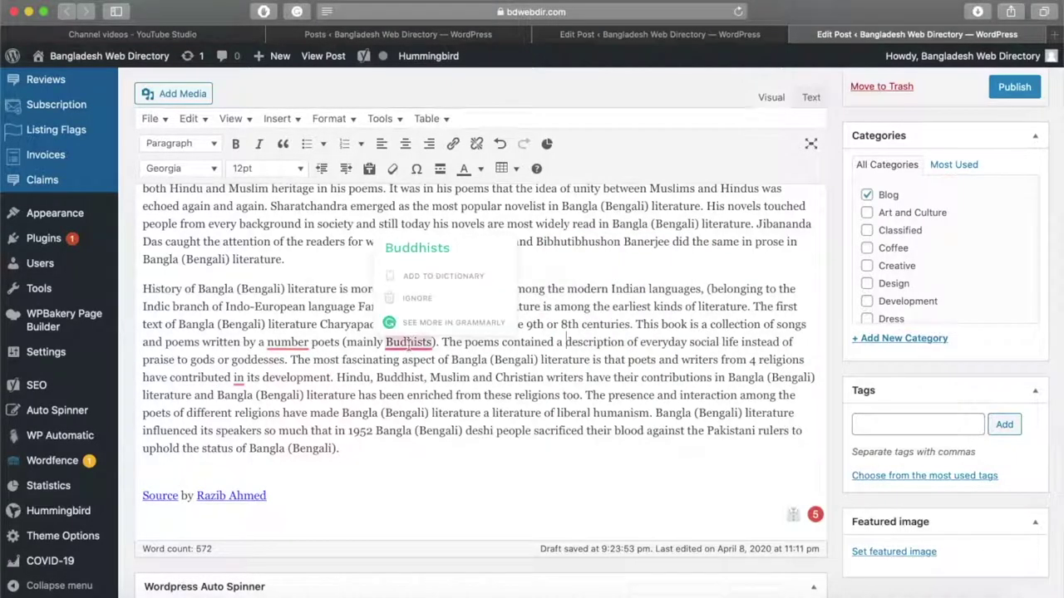
{"action": "left_click", "coordinate": [429, 254]}
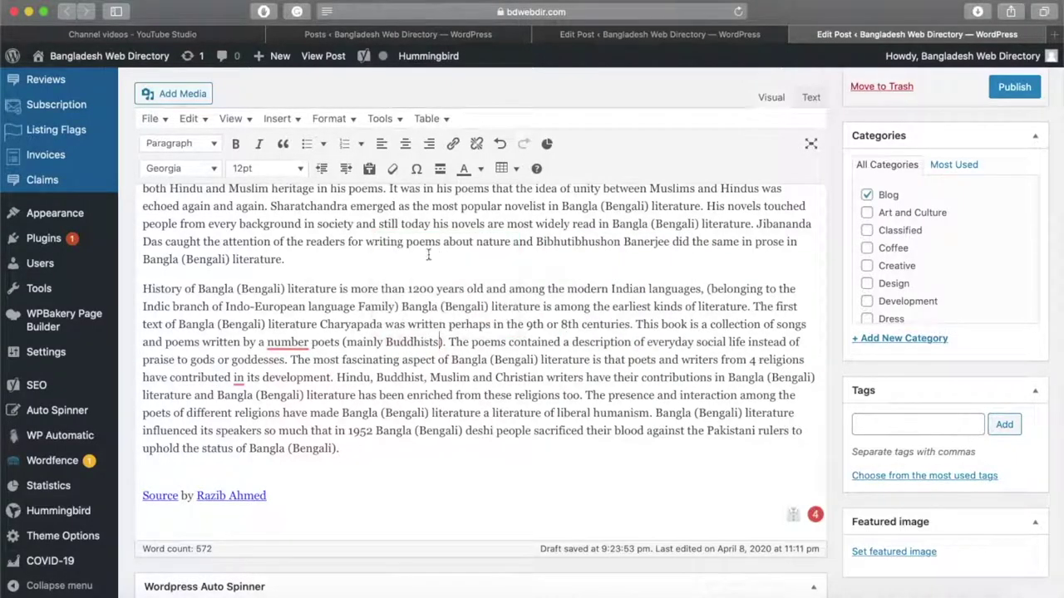
{"action": "mouse_move", "coordinate": [291, 341]}
{"action": "left_click", "coordinate": [306, 280]}
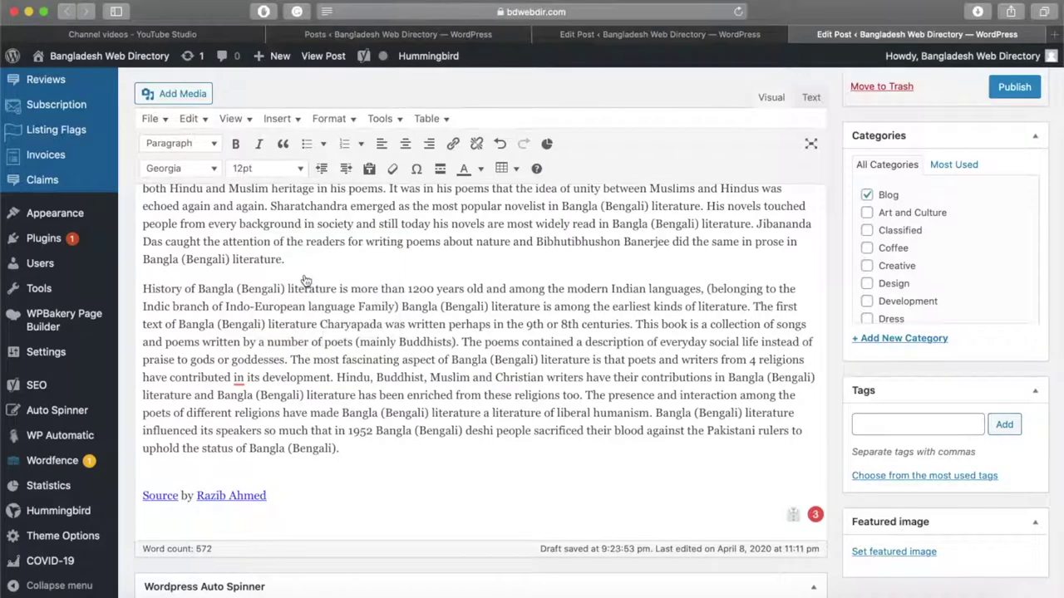
{"action": "mouse_move", "coordinate": [239, 379]}
{"action": "left_click", "coordinate": [260, 302]}
Step: Add the Art and Culture category and the tags Literature and Bangla
{"action": "left_click", "coordinate": [867, 214]}
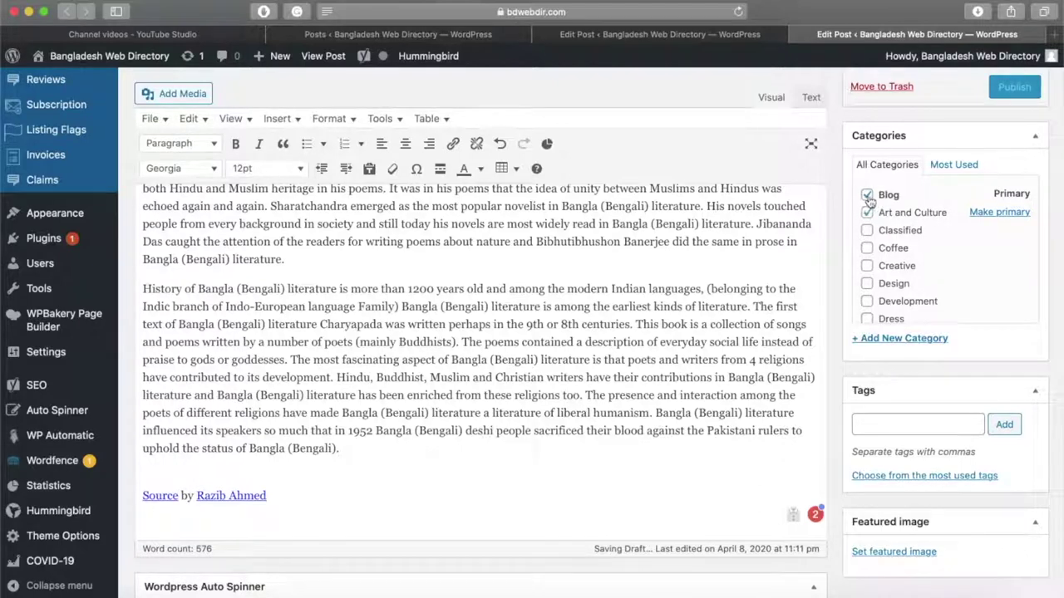
{"action": "left_click", "coordinate": [882, 428]}
{"action": "type", "text": "Liter"}
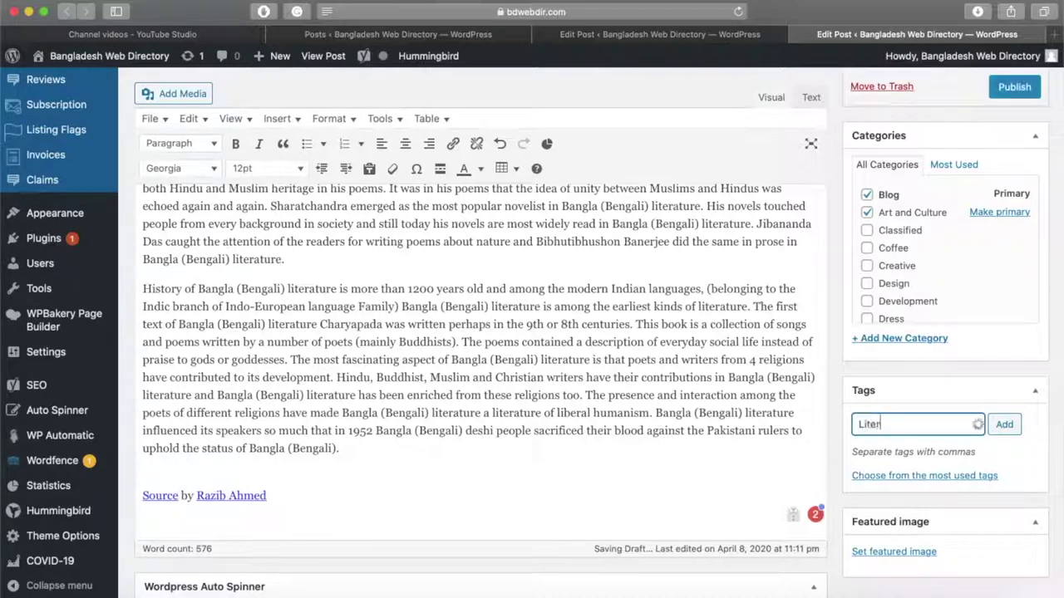
{"action": "type", "text": "ature"}
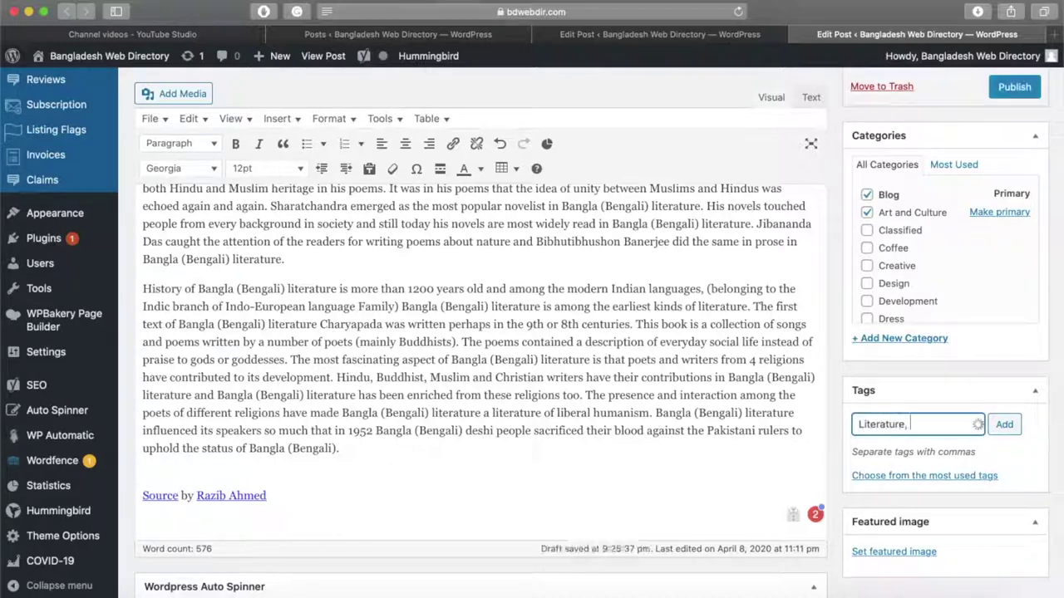
{"action": "type", "text": ", Bangla,"}
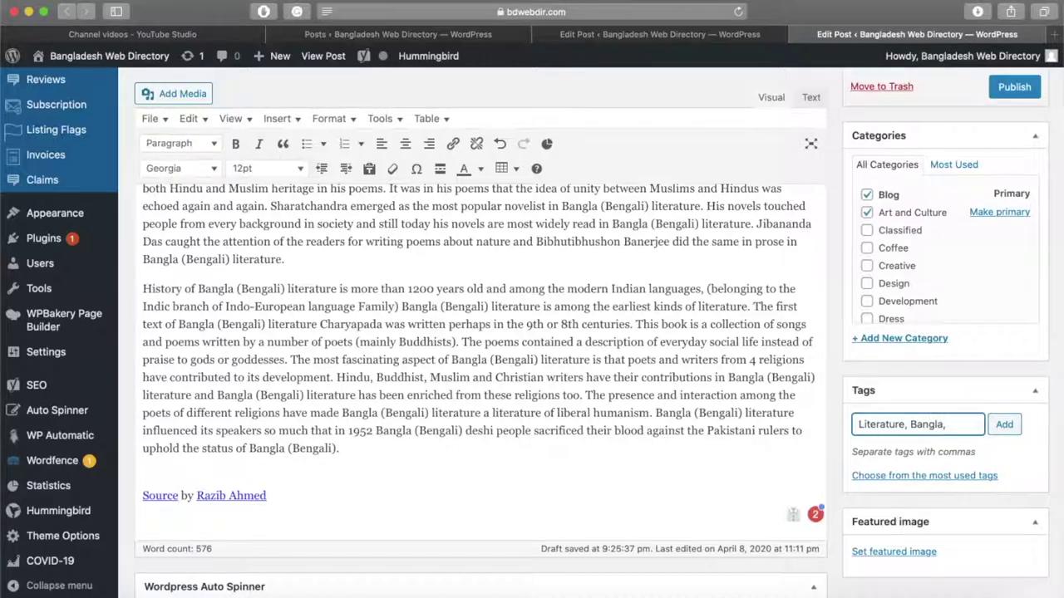
{"action": "left_click", "coordinate": [1008, 424]}
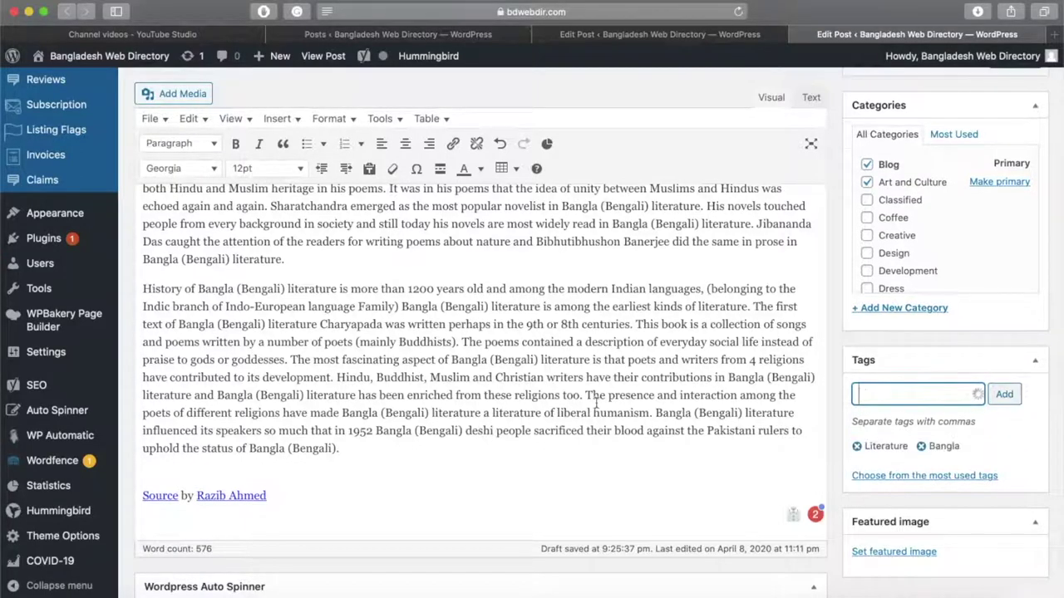
Step: Set the Yoast SEO focus keyphrase to 'Bangla Literature'
{"action": "scroll", "coordinate": [596, 402], "scroll_direction": "down", "scroll_amount": 5}
{"action": "scroll", "coordinate": [596, 407], "scroll_direction": "down", "scroll_amount": 3}
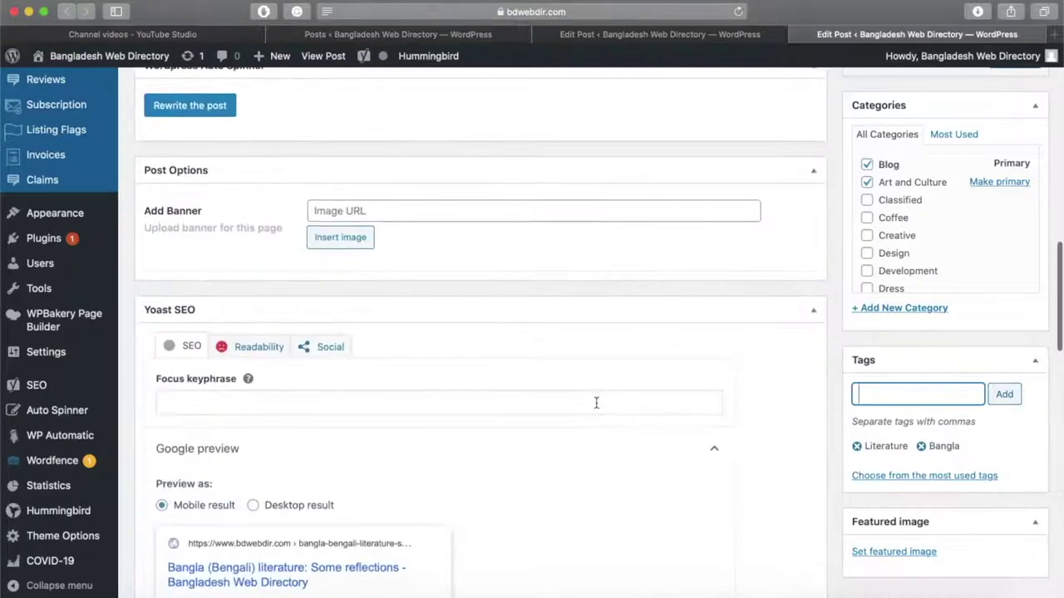
{"action": "scroll", "coordinate": [737, 464], "scroll_direction": "down", "scroll_amount": 2}
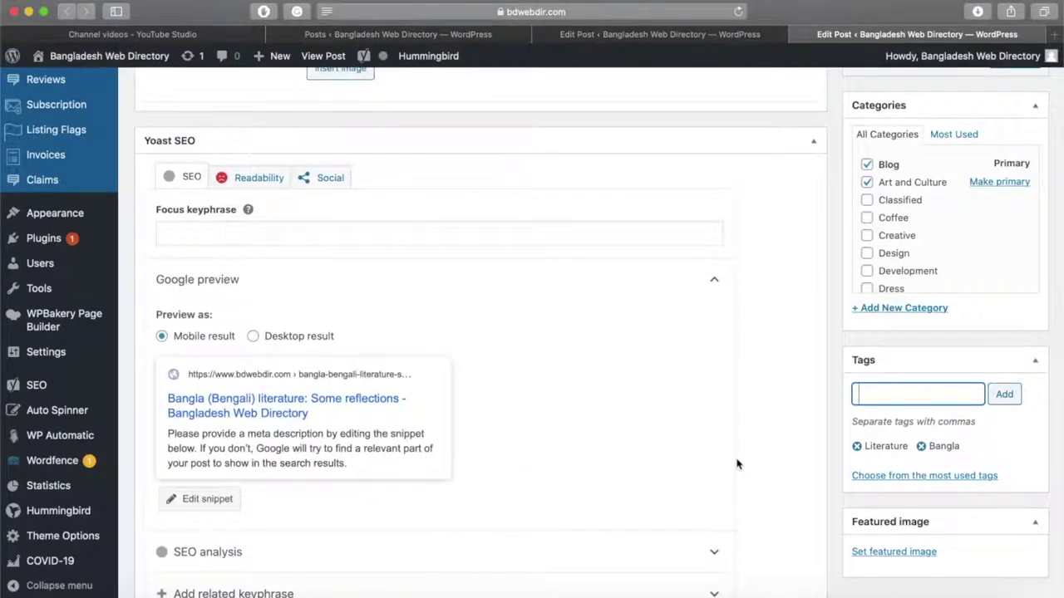
{"action": "left_click", "coordinate": [403, 235]}
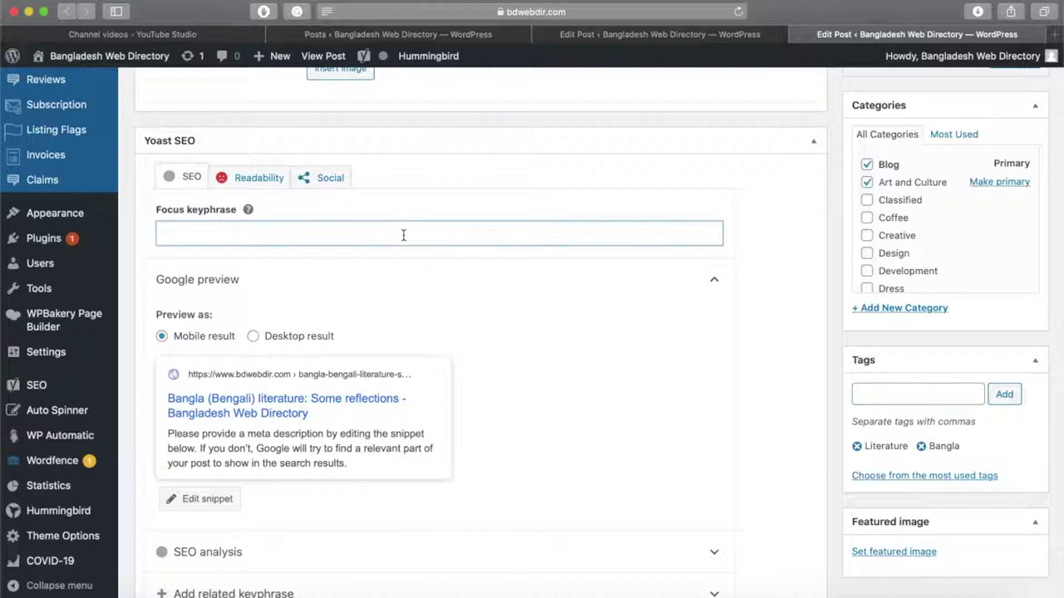
{"action": "type", "text": "Bangla "}
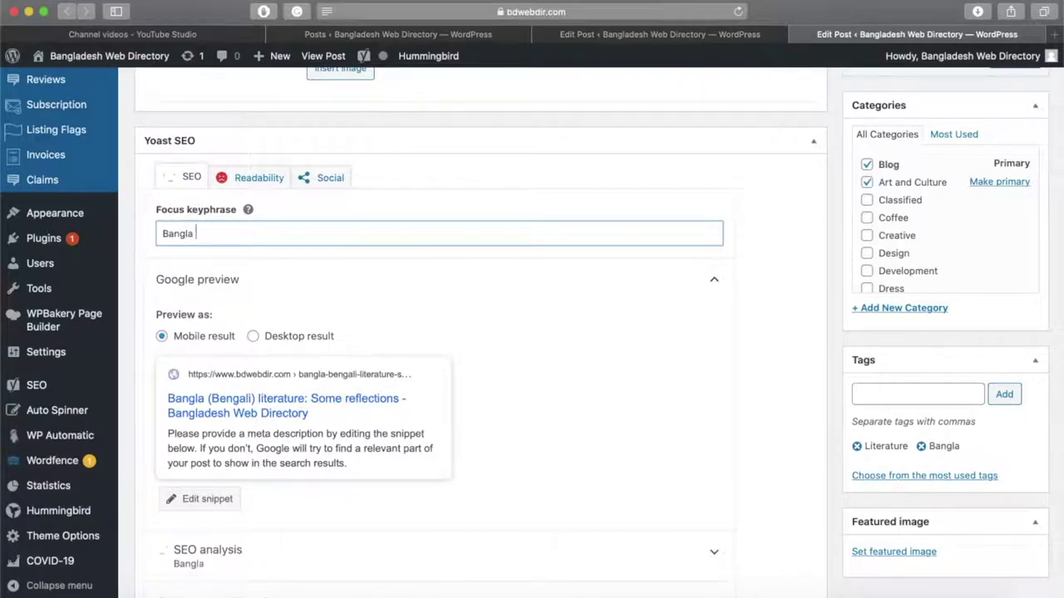
{"action": "type", "text": "Literature"}
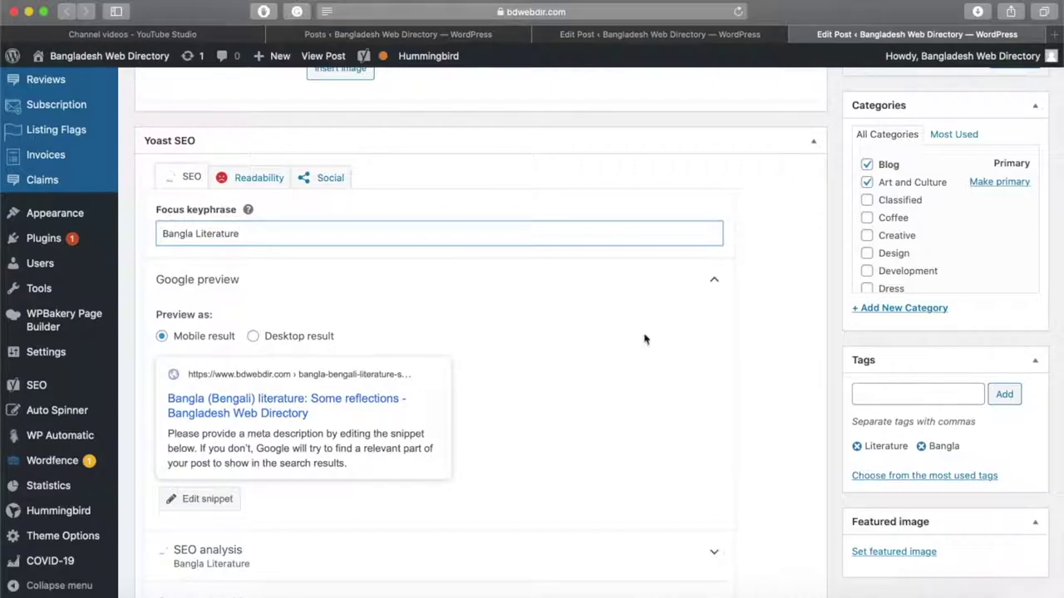
{"action": "key", "text": "super+a"}
{"action": "key", "text": "super+c"}
{"action": "left_click", "coordinate": [584, 401]}
Step: Publish the post 'Bangla (Bengali) literature: Some reflections'
{"action": "scroll", "coordinate": [588, 406], "scroll_direction": "down", "scroll_amount": 3}
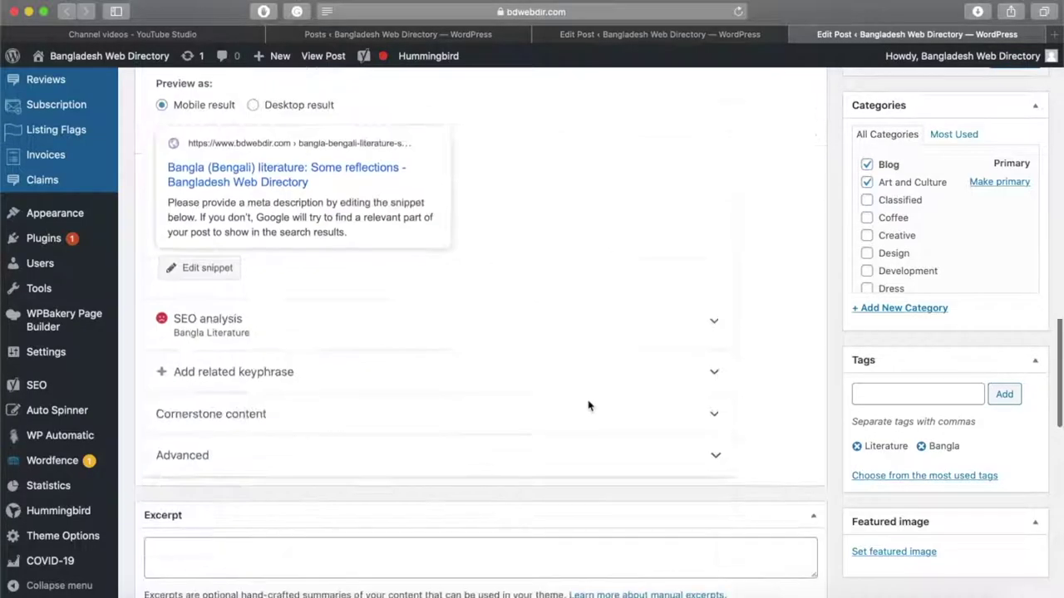
{"action": "scroll", "coordinate": [588, 405], "scroll_direction": "down", "scroll_amount": 3}
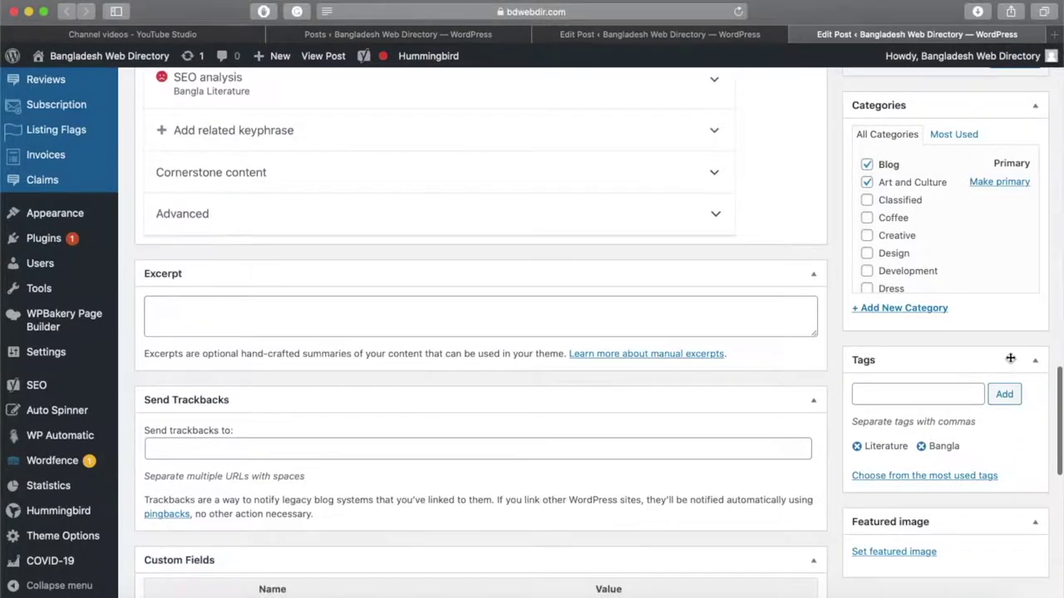
{"action": "scroll", "coordinate": [1010, 358], "scroll_direction": "up", "scroll_amount": 10}
{"action": "left_click", "coordinate": [1019, 322]}
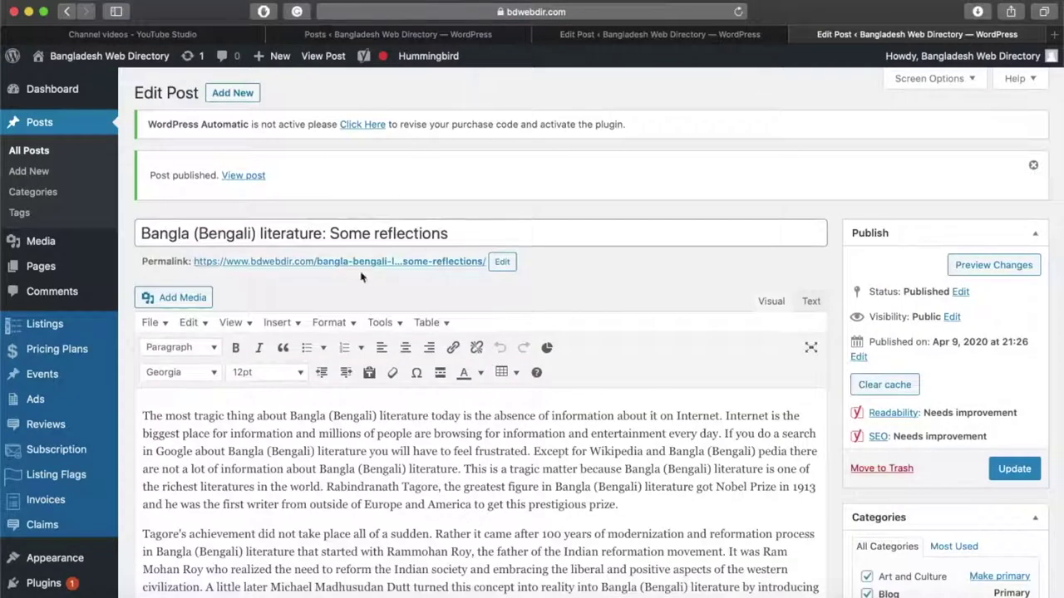
Step: Change the permalink slug to bangla-literature and update the post
{"action": "left_click", "coordinate": [503, 261]}
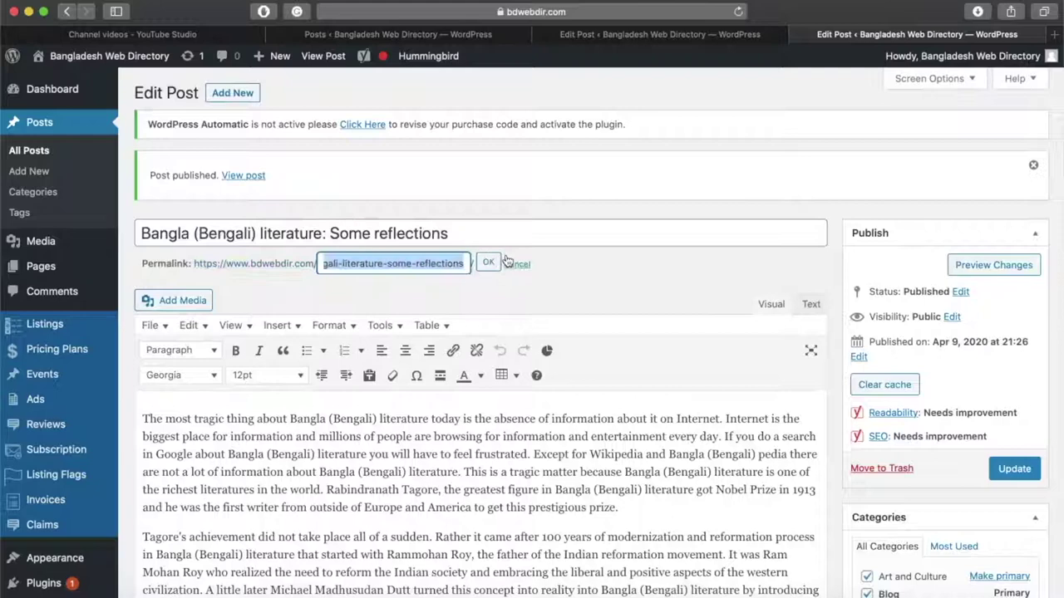
{"action": "key", "text": "super+v"}
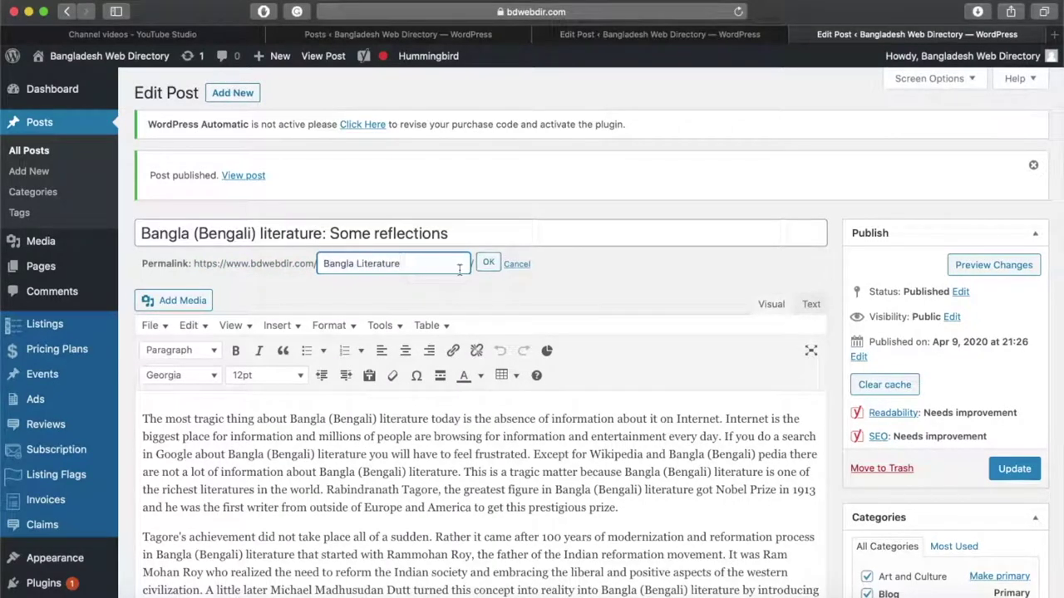
{"action": "left_click", "coordinate": [488, 264]}
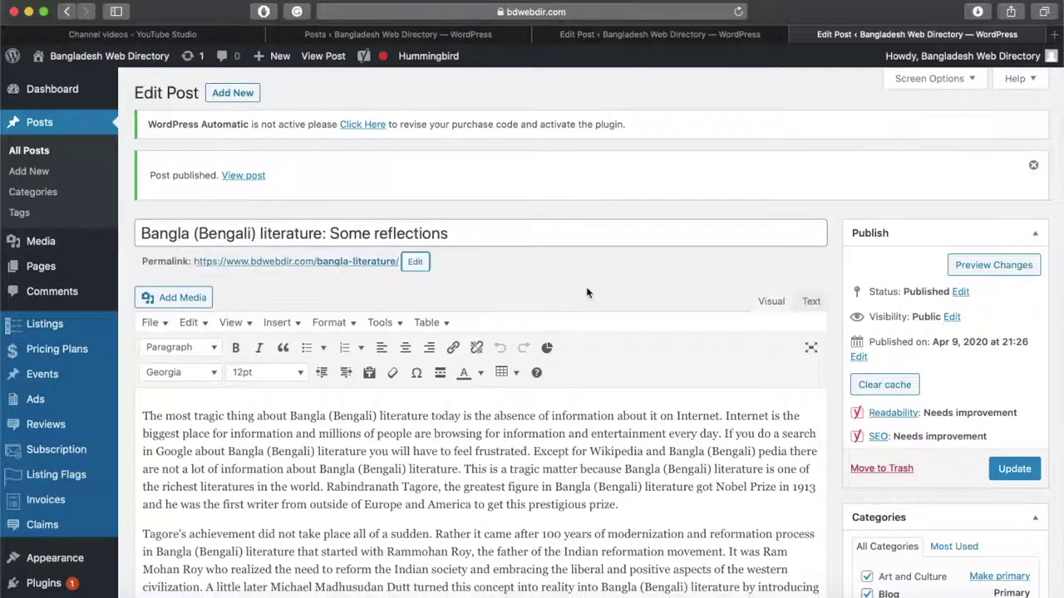
{"action": "left_click", "coordinate": [1015, 473]}
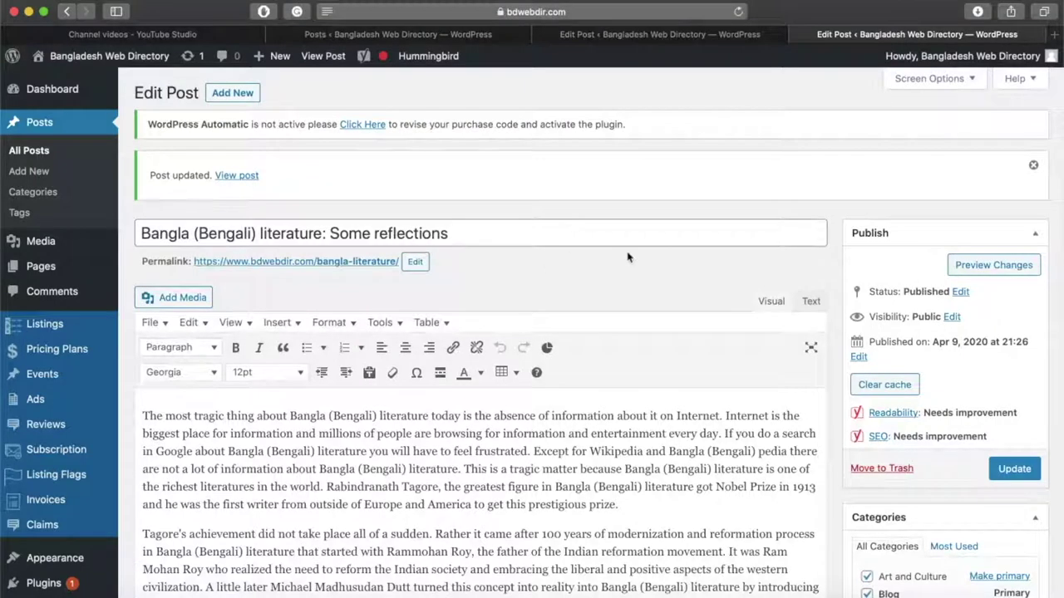
Step: Copy the post's permalink and run a Copyscape search on bdwebdir.com/bangla-literature/
{"action": "right_click", "coordinate": [281, 262]}
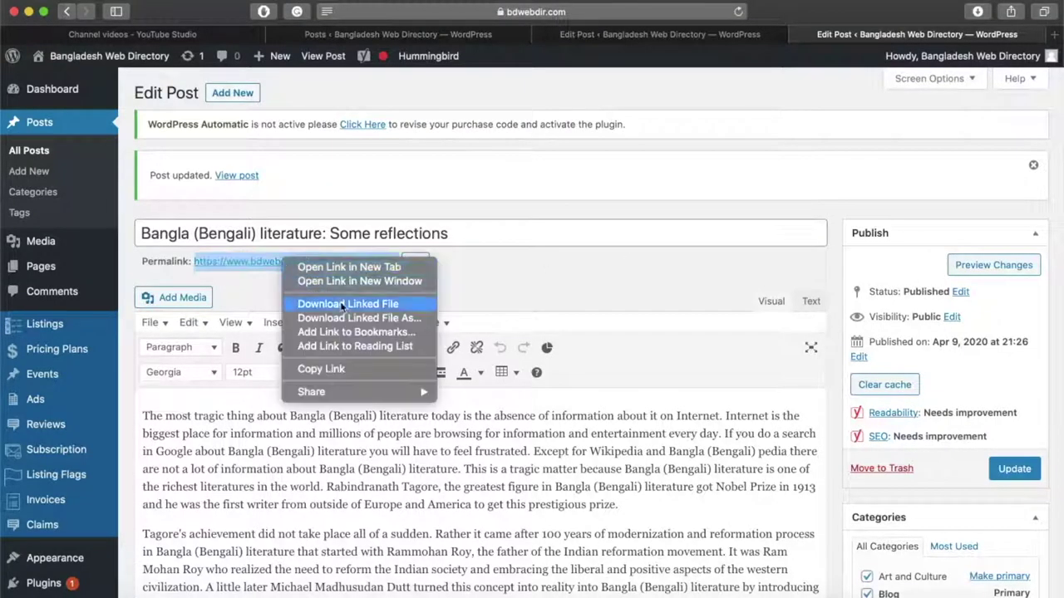
{"action": "left_click", "coordinate": [351, 368]}
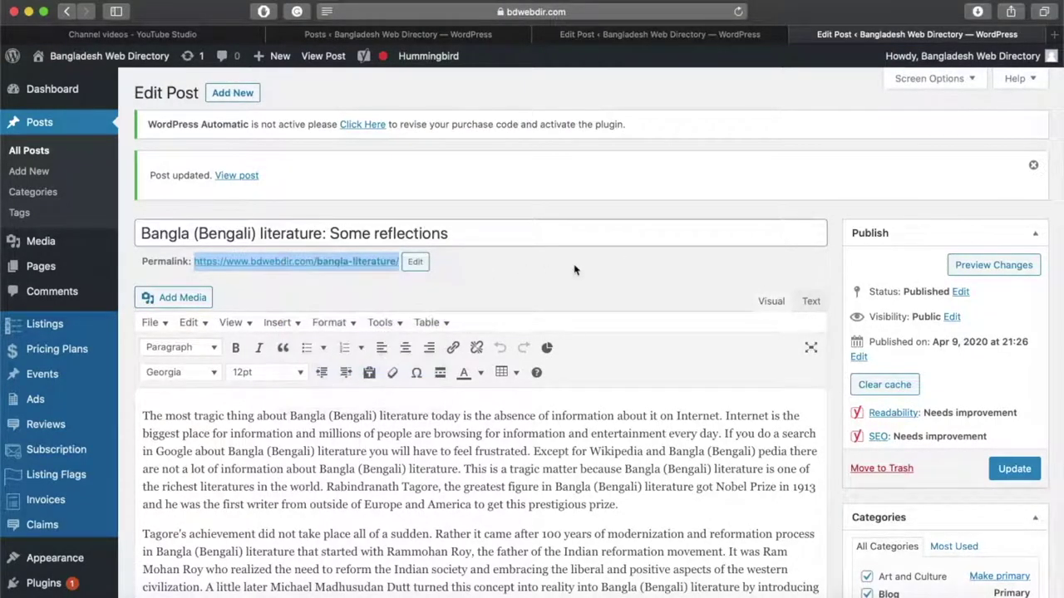
{"action": "key", "text": "super+t"}
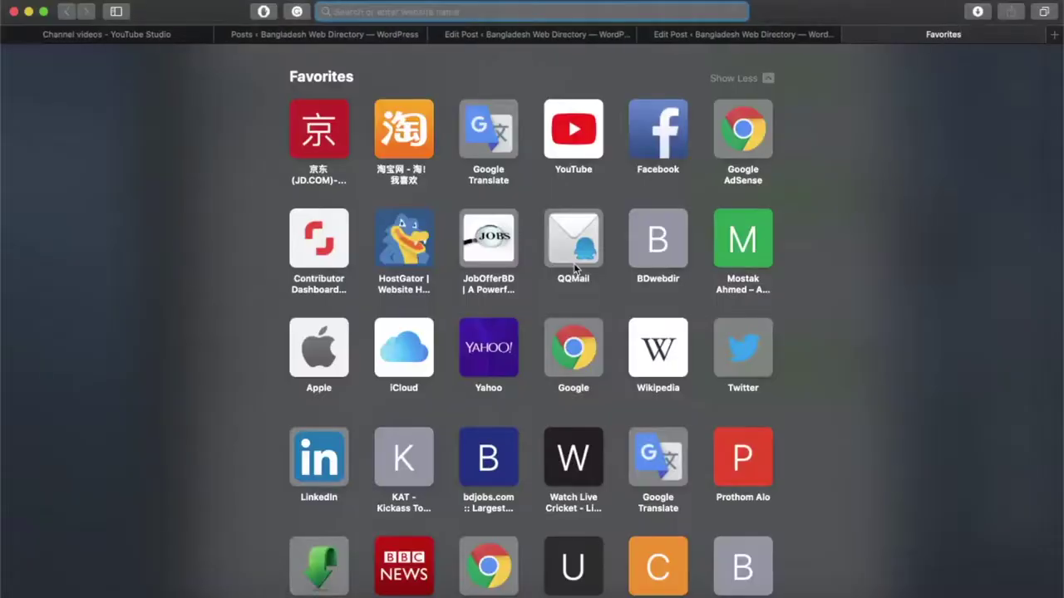
{"action": "type", "text": "cop"}
{"action": "key", "text": "Return"}
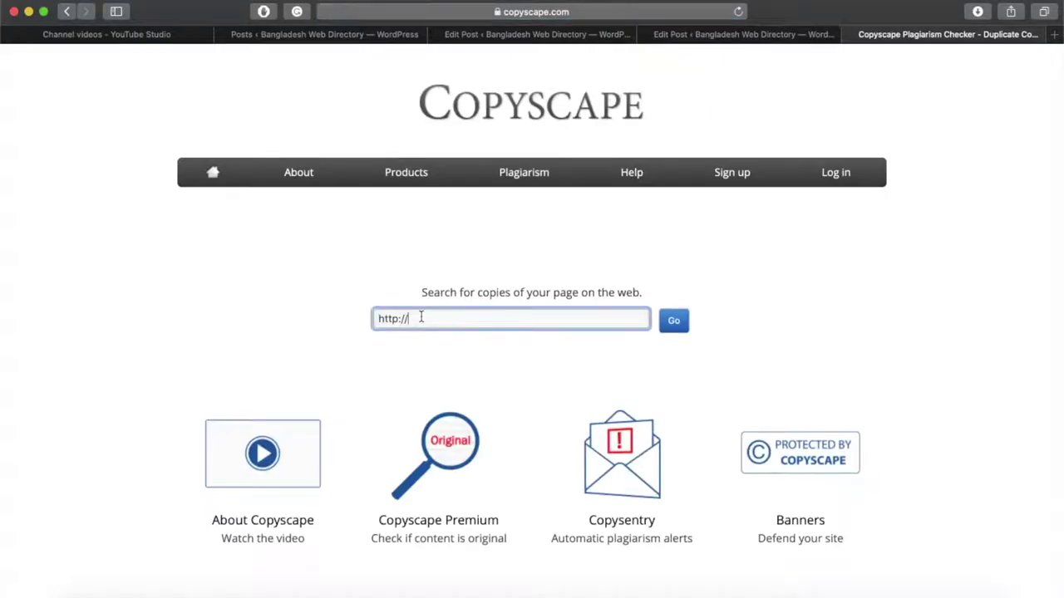
{"action": "key", "text": "super+a"}
{"action": "key", "text": "super+v"}
{"action": "left_click", "coordinate": [678, 323]}
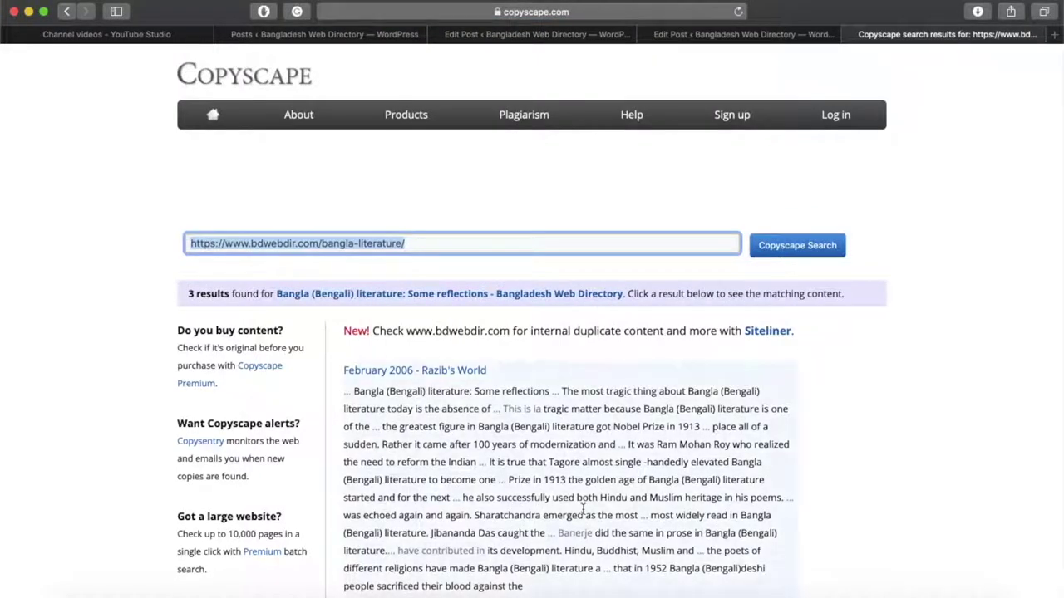
Step: Open the Razib's World and Bengali Social Network matches in new tabs
{"action": "scroll", "coordinate": [583, 509], "scroll_direction": "down", "scroll_amount": 5}
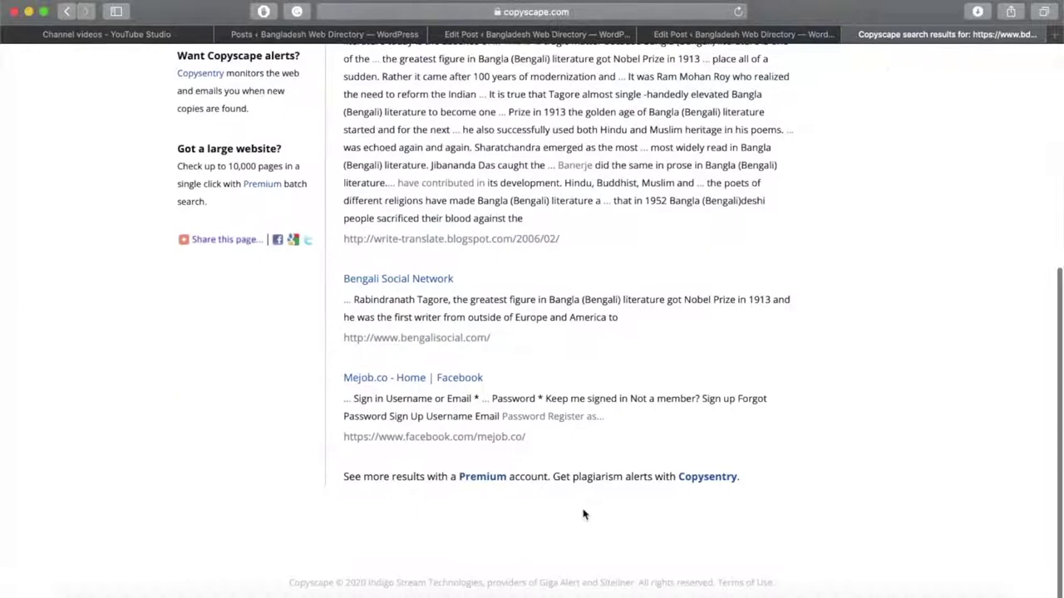
{"action": "scroll", "coordinate": [583, 514], "scroll_direction": "up", "scroll_amount": 3}
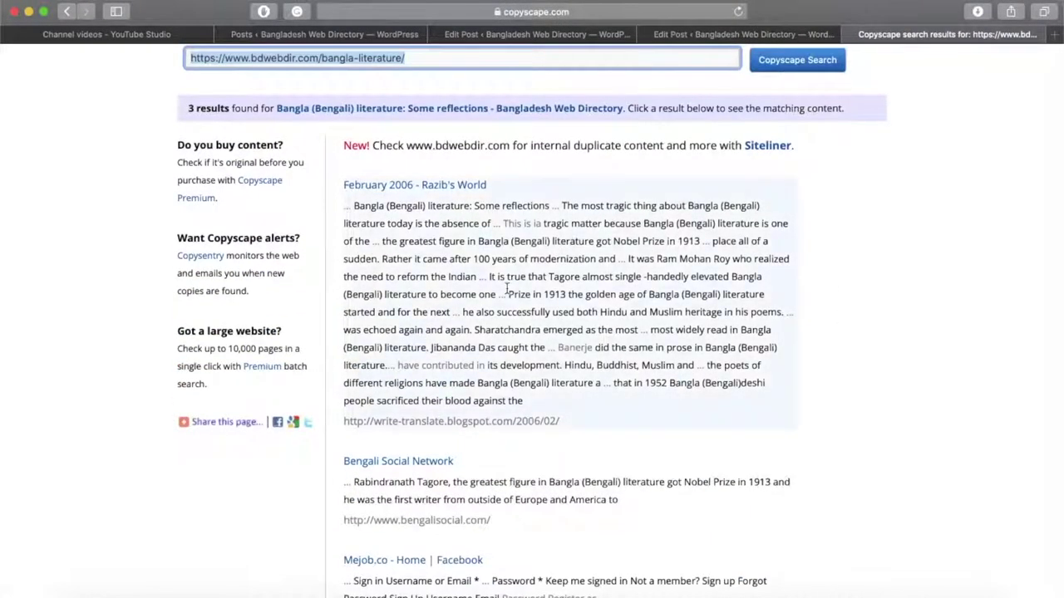
{"action": "scroll", "coordinate": [506, 289], "scroll_direction": "down", "scroll_amount": 2}
{"action": "scroll", "coordinate": [507, 291], "scroll_direction": "up", "scroll_amount": 4}
{"action": "scroll", "coordinate": [506, 288], "scroll_direction": "down", "scroll_amount": 3}
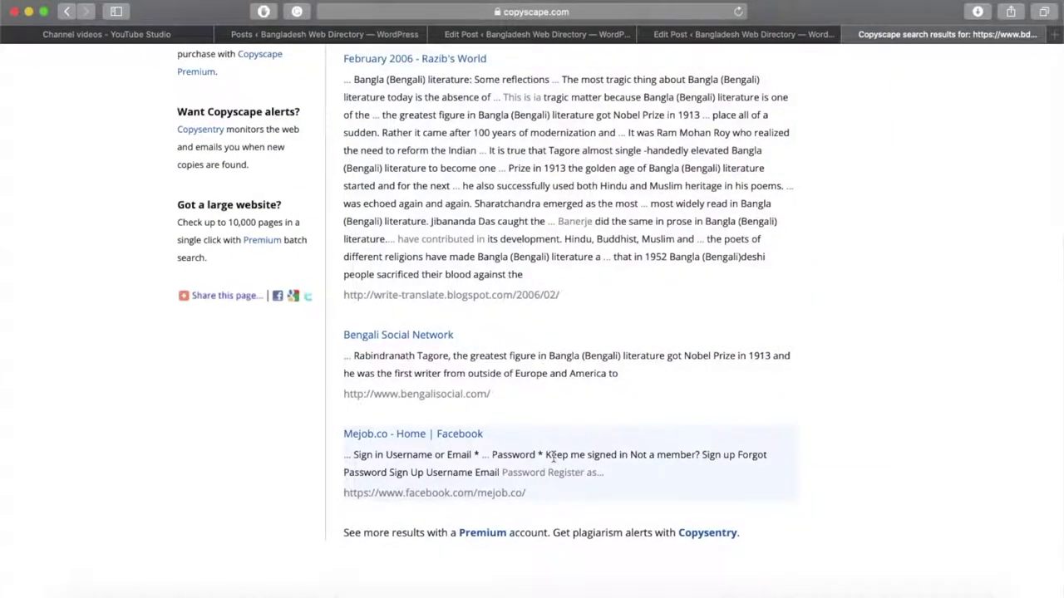
{"action": "scroll", "coordinate": [557, 457], "scroll_direction": "up", "scroll_amount": 2}
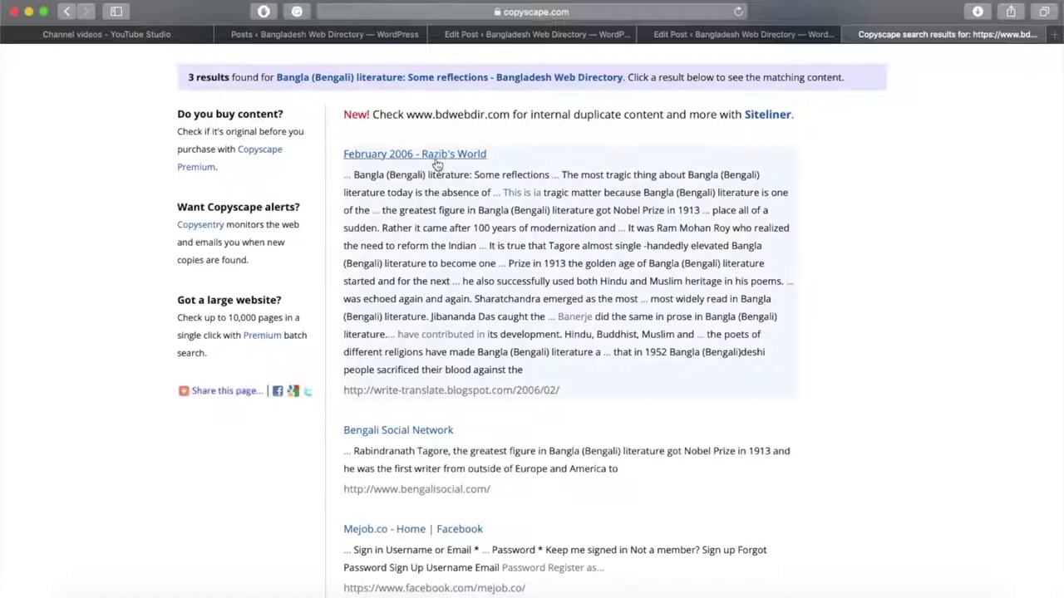
{"action": "left_click", "coordinate": [472, 156], "text": "super"}
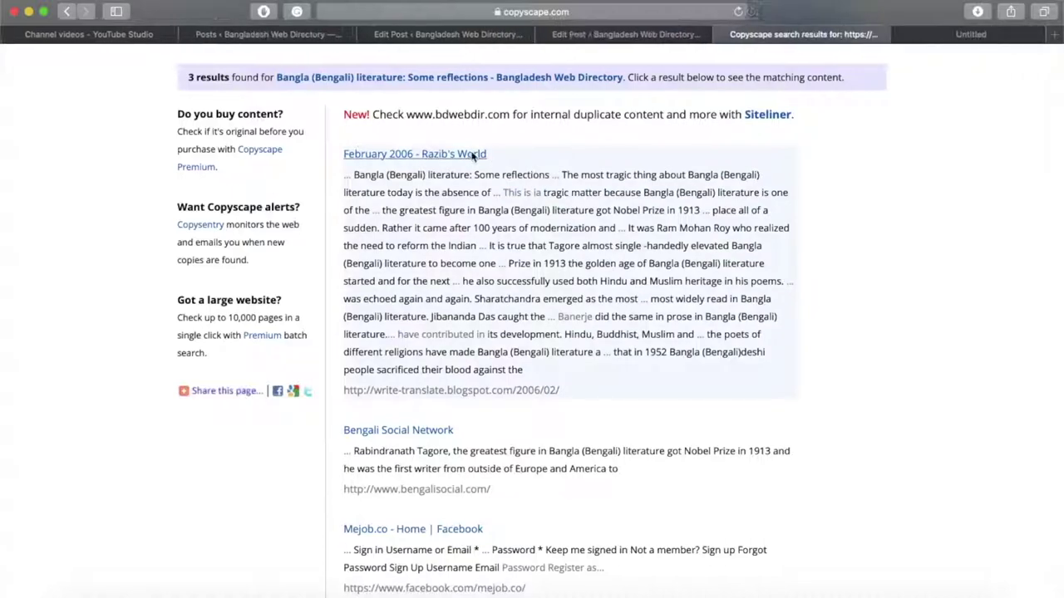
{"action": "left_click", "coordinate": [403, 432], "text": "super"}
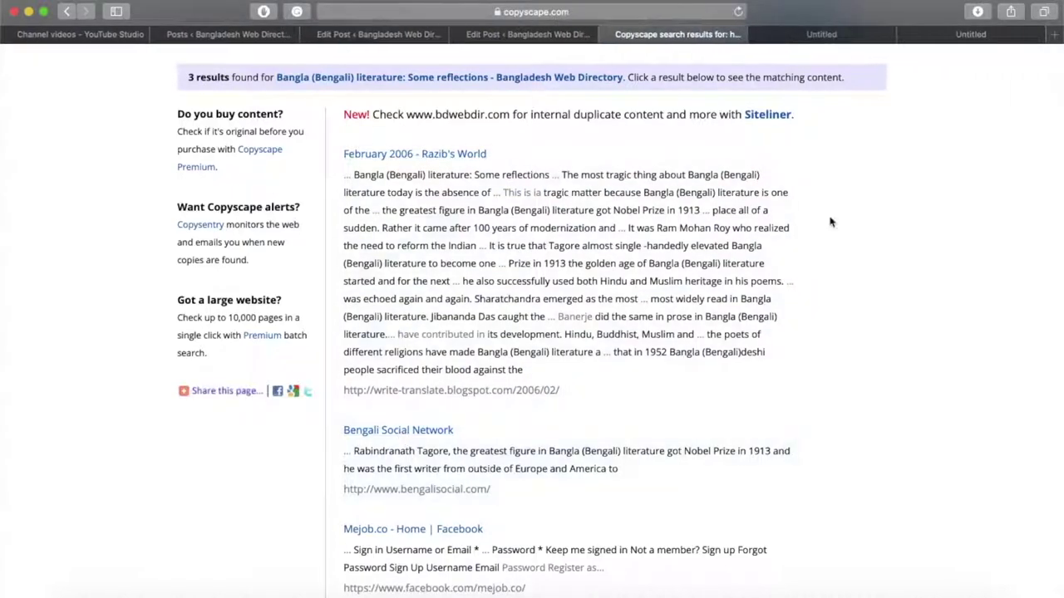
{"action": "scroll", "coordinate": [757, 159], "scroll_direction": "up", "scroll_amount": 3}
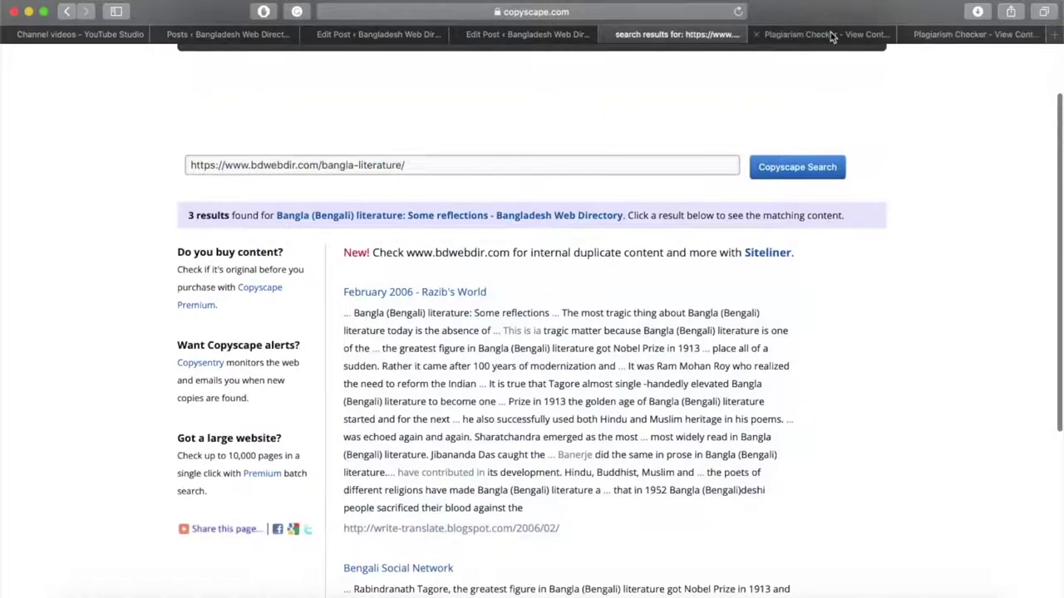
Step: Review the highlighted matched text on the comparison page
{"action": "left_click", "coordinate": [829, 34]}
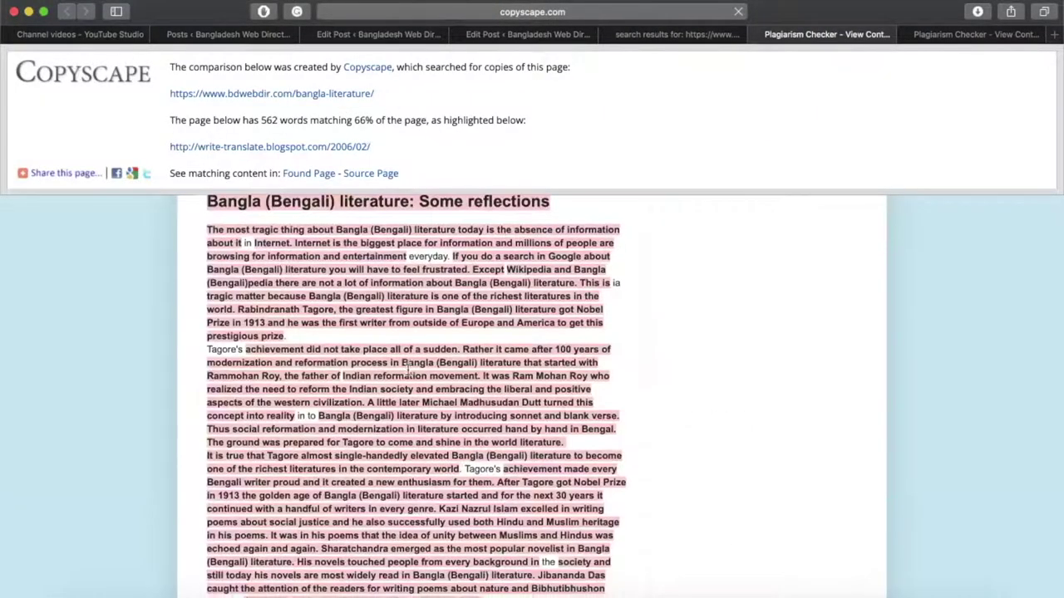
{"action": "scroll", "coordinate": [453, 378], "scroll_direction": "down", "scroll_amount": 4}
{"action": "scroll", "coordinate": [452, 379], "scroll_direction": "up", "scroll_amount": 1}
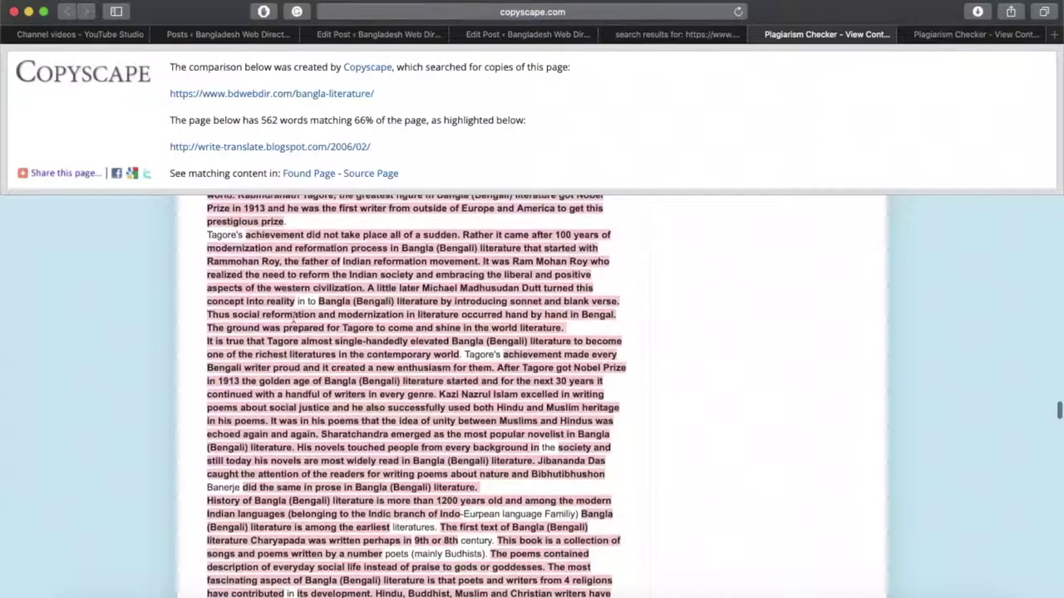
{"action": "scroll", "coordinate": [466, 424], "scroll_direction": "down", "scroll_amount": 5}
{"action": "scroll", "coordinate": [469, 439], "scroll_direction": "up", "scroll_amount": 15}
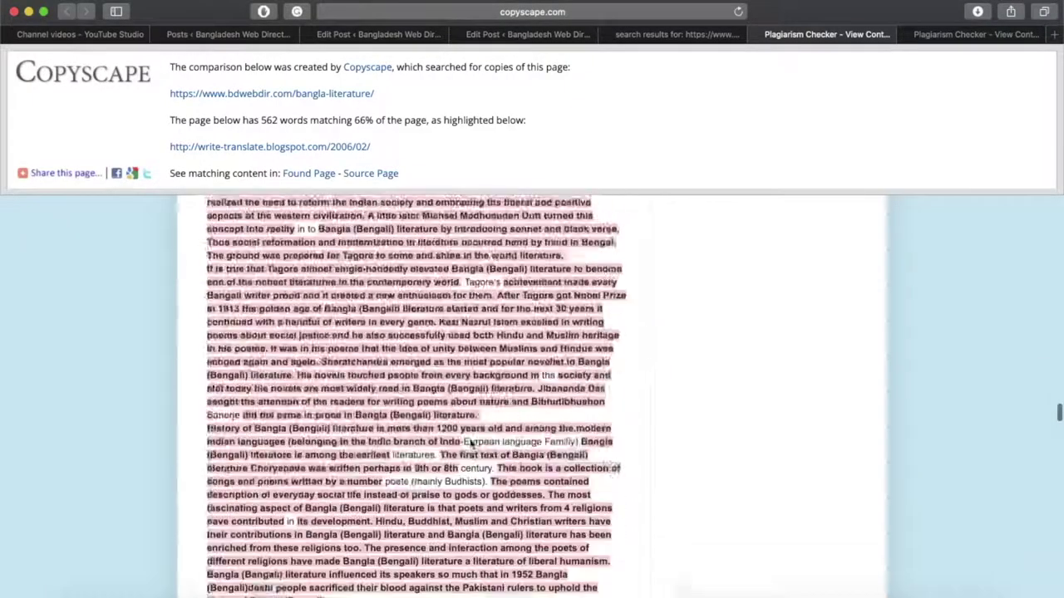
{"action": "scroll", "coordinate": [449, 381], "scroll_direction": "up", "scroll_amount": 8}
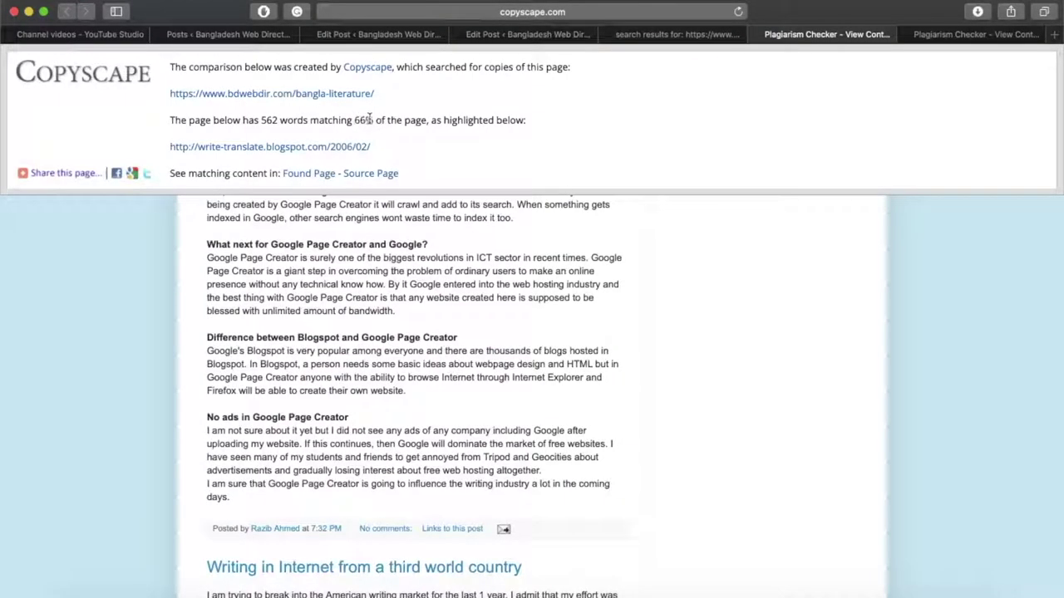
{"action": "scroll", "coordinate": [377, 270], "scroll_direction": "down", "scroll_amount": 20}
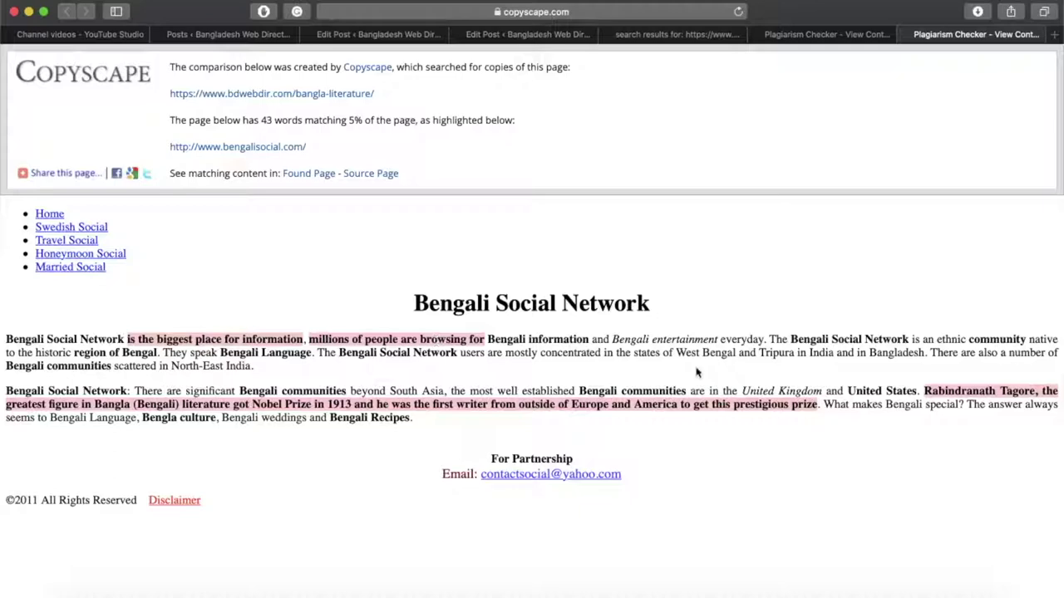
Step: Close the Bengali Social Network comparison (5% match) and return to the 3 results
{"action": "key", "text": "super+w"}
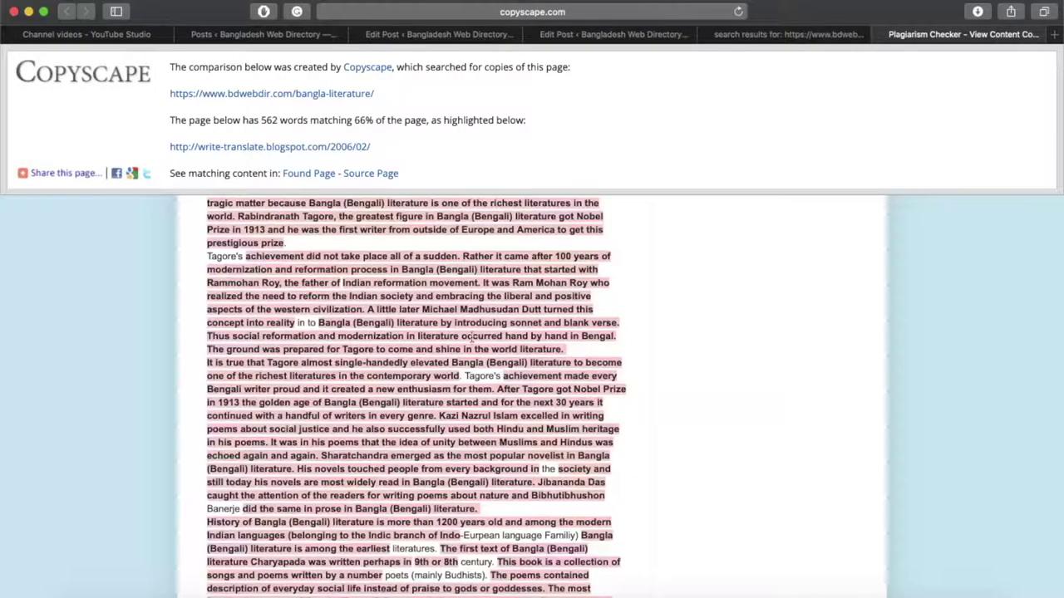
{"action": "scroll", "coordinate": [452, 323], "scroll_direction": "down", "scroll_amount": 2}
{"action": "scroll", "coordinate": [454, 322], "scroll_direction": "down", "scroll_amount": 4}
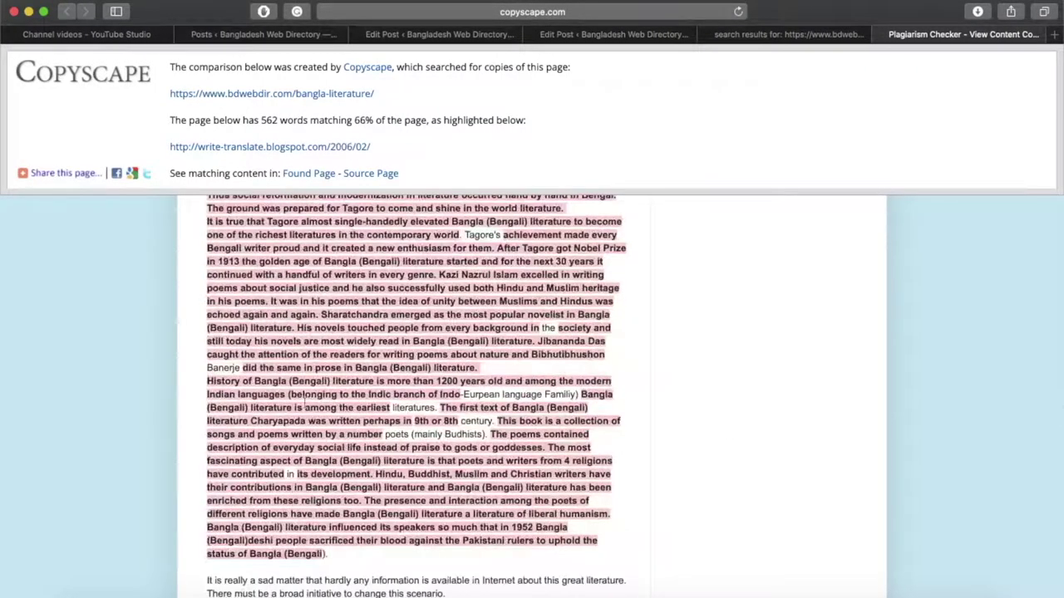
{"action": "scroll", "coordinate": [368, 283], "scroll_direction": "up", "scroll_amount": 6}
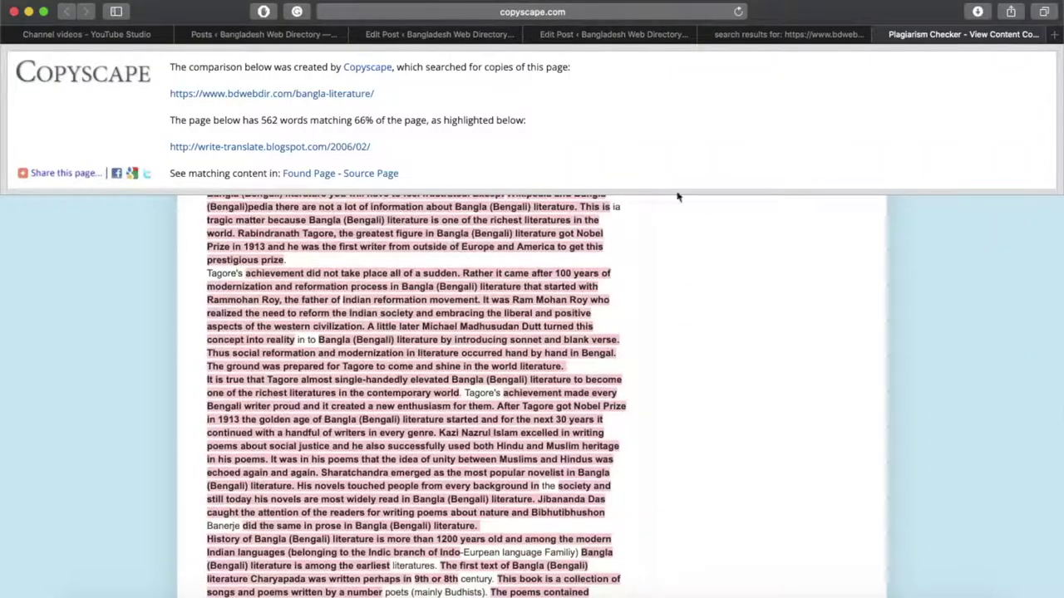
{"action": "left_click", "coordinate": [778, 41]}
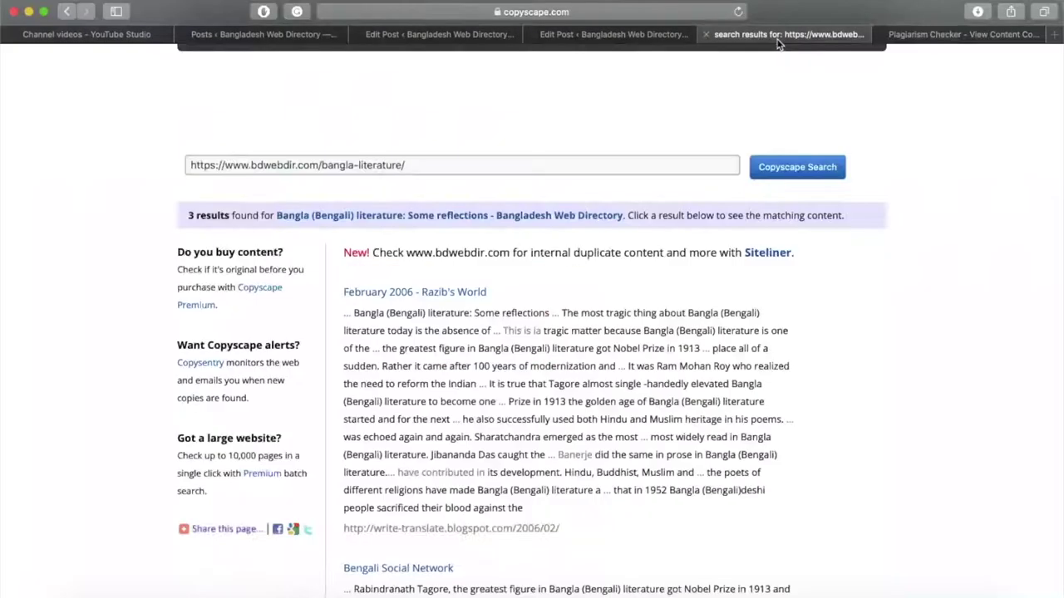
Step: Generate an Auto Spinner rewrite of the post and review its yellow-highlighted replacements
{"action": "left_click", "coordinate": [581, 34]}
{"action": "scroll", "coordinate": [613, 438], "scroll_direction": "down", "scroll_amount": 15}
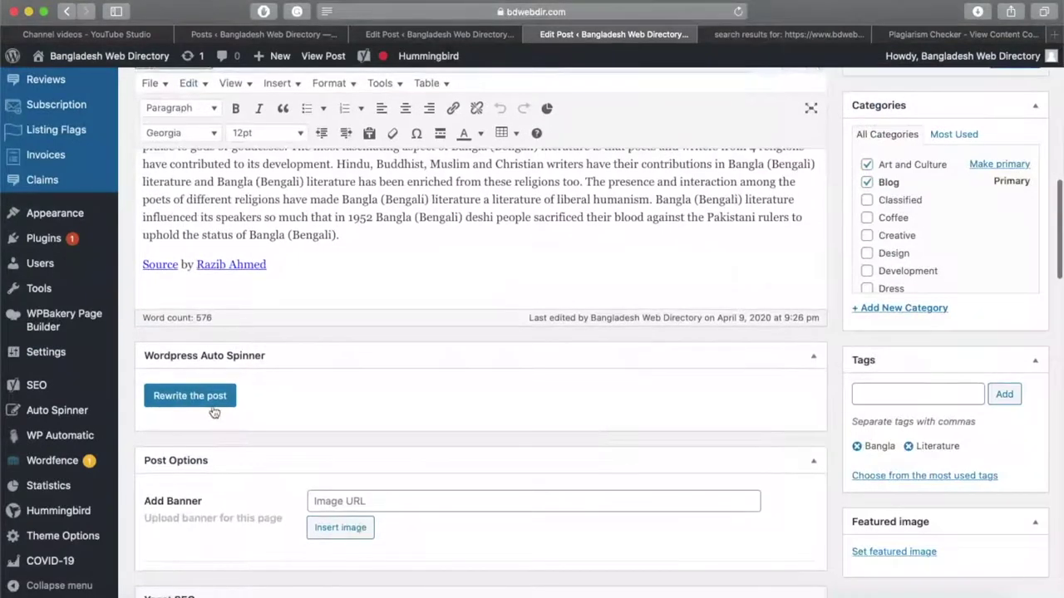
{"action": "left_click", "coordinate": [190, 399]}
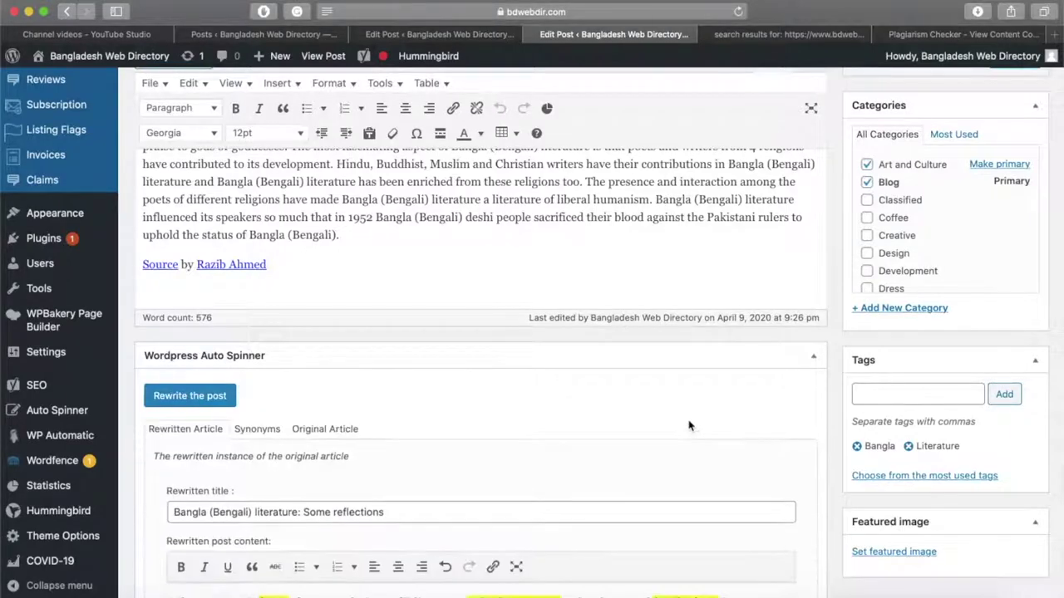
{"action": "scroll", "coordinate": [689, 426], "scroll_direction": "down", "scroll_amount": 5}
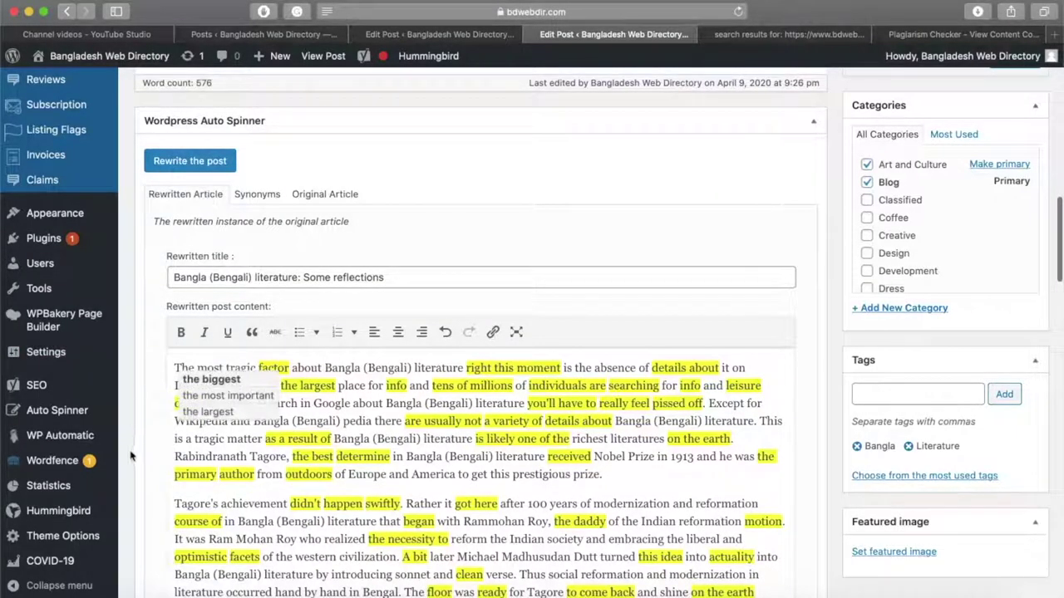
{"action": "scroll", "coordinate": [158, 515], "scroll_direction": "down", "scroll_amount": 3}
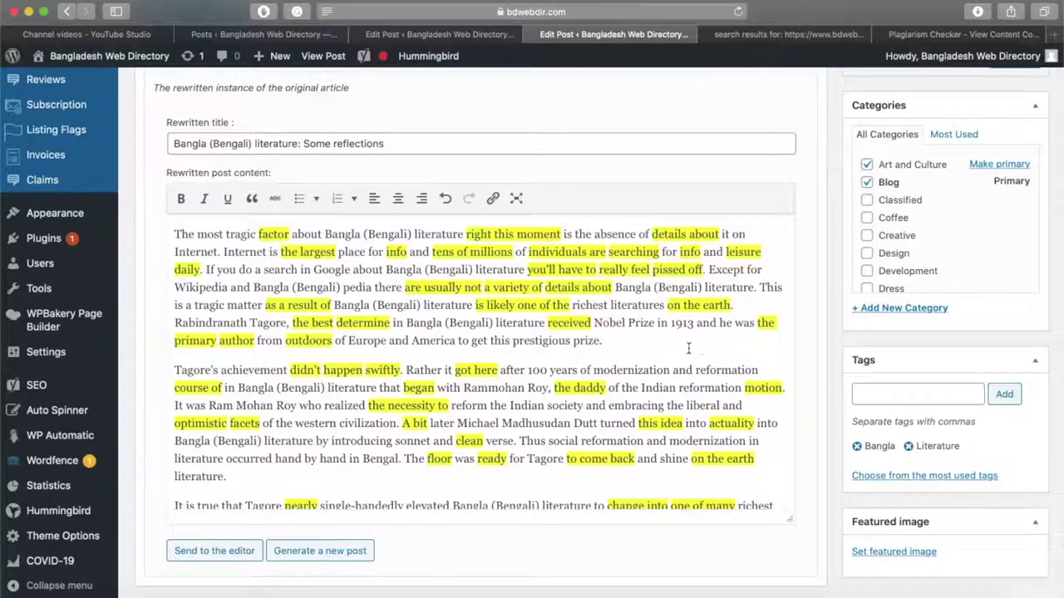
{"action": "mouse_move", "coordinate": [698, 308]}
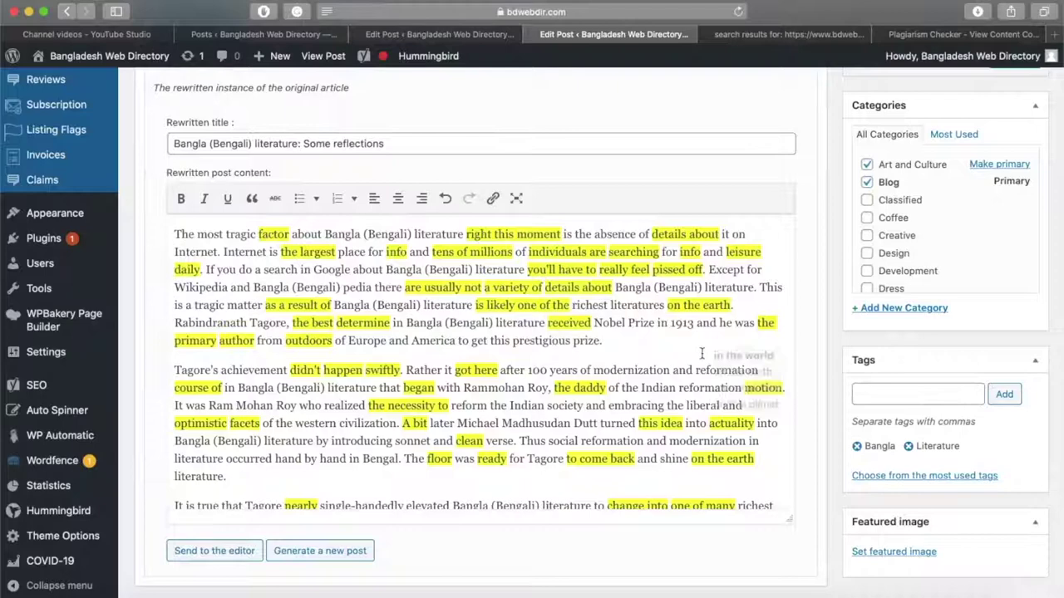
{"action": "scroll", "coordinate": [507, 354], "scroll_direction": "down", "scroll_amount": 3}
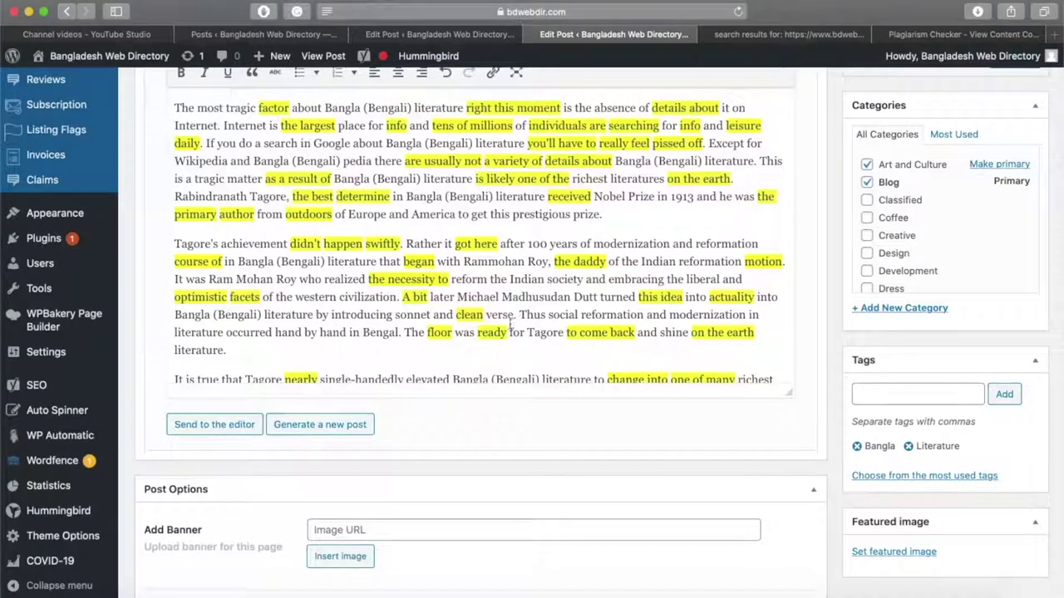
{"action": "scroll", "coordinate": [546, 324], "scroll_direction": "down", "scroll_amount": 3}
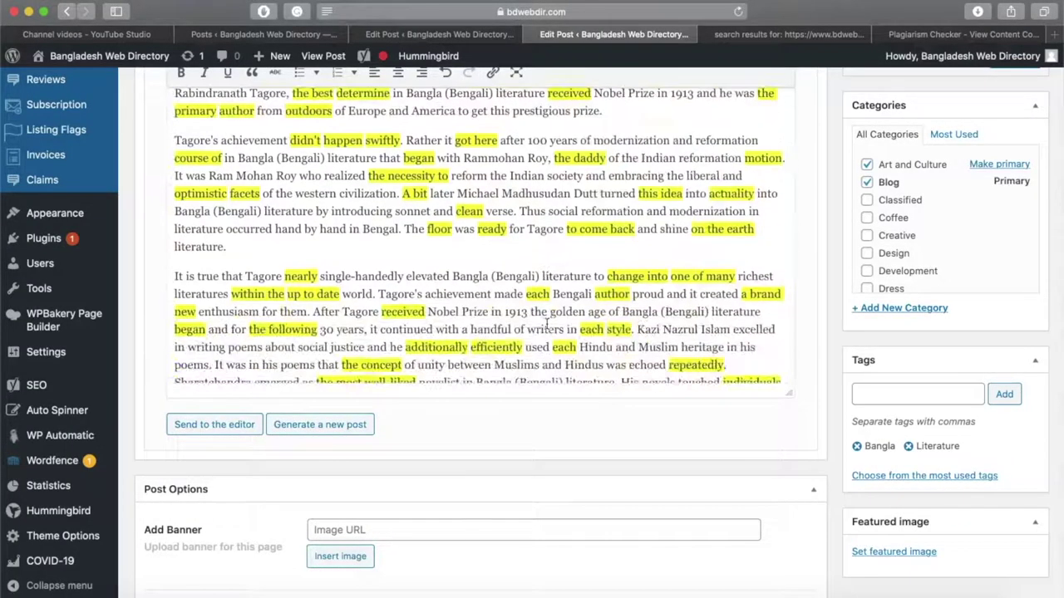
{"action": "left_click", "coordinate": [538, 294]}
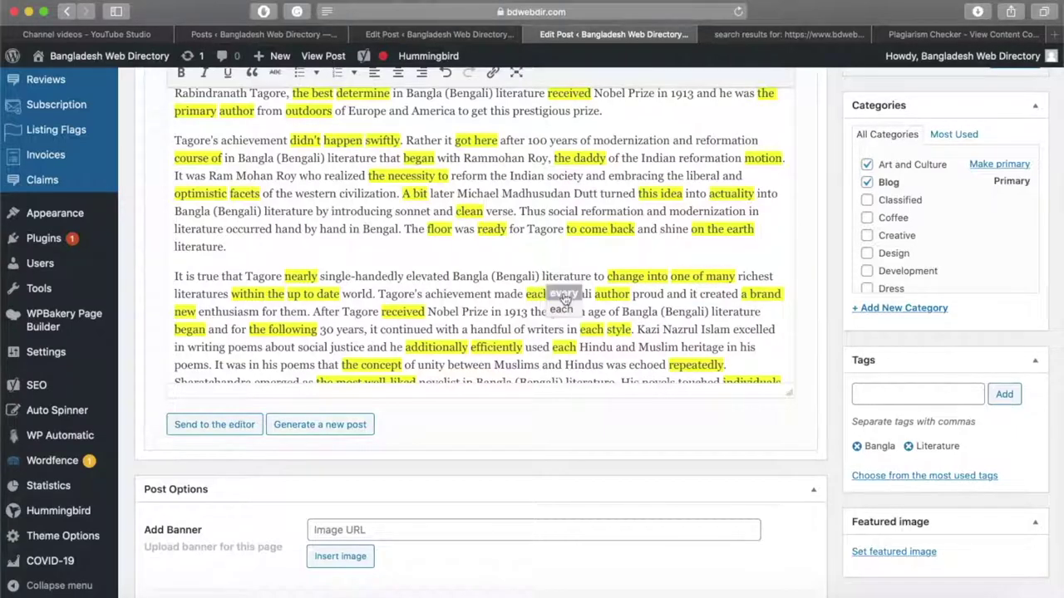
{"action": "left_click", "coordinate": [536, 294]}
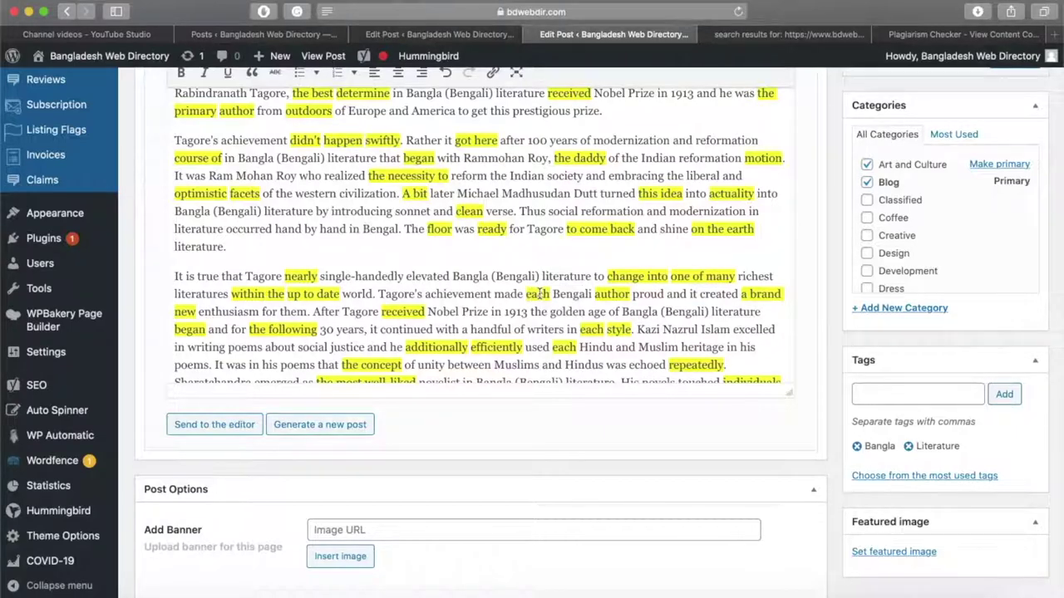
{"action": "left_click", "coordinate": [609, 295]}
{"action": "left_click", "coordinate": [407, 312]}
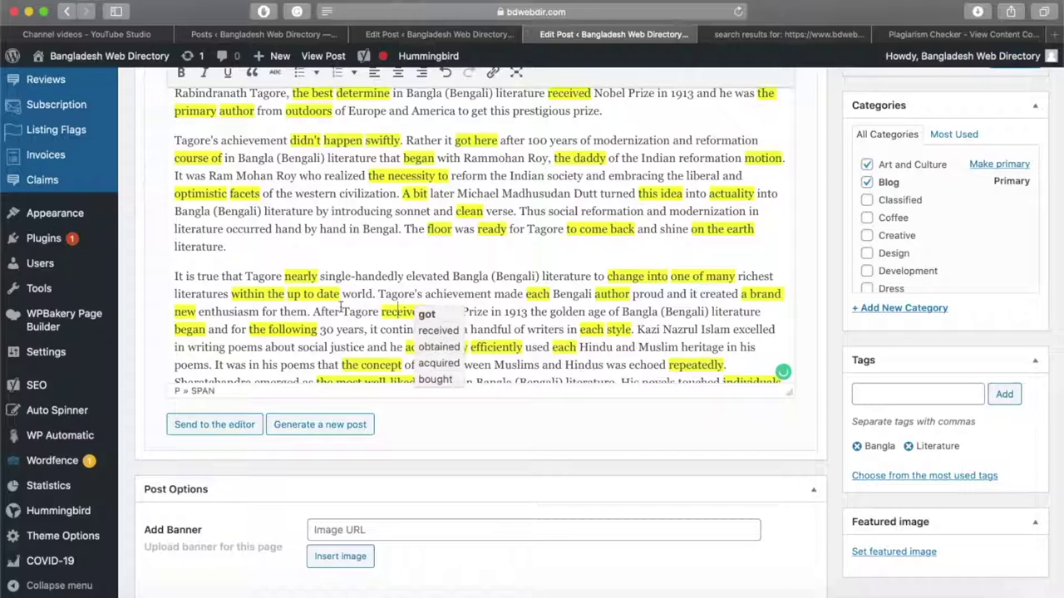
{"action": "scroll", "coordinate": [357, 314], "scroll_direction": "down", "scroll_amount": 3}
{"action": "scroll", "coordinate": [358, 315], "scroll_direction": "down", "scroll_amount": 4}
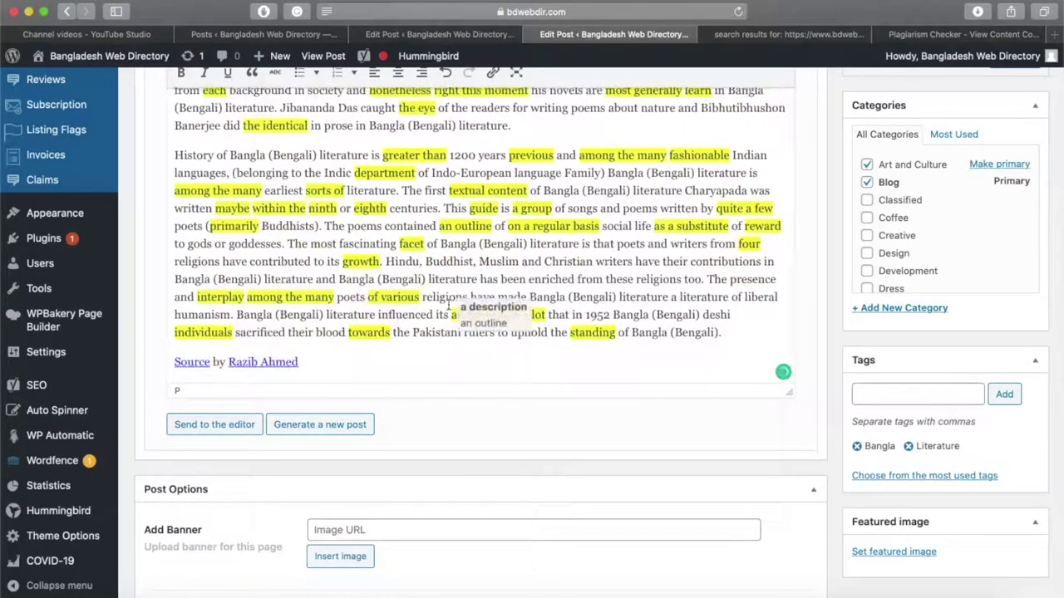
{"action": "scroll", "coordinate": [499, 167], "scroll_direction": "up", "scroll_amount": 6}
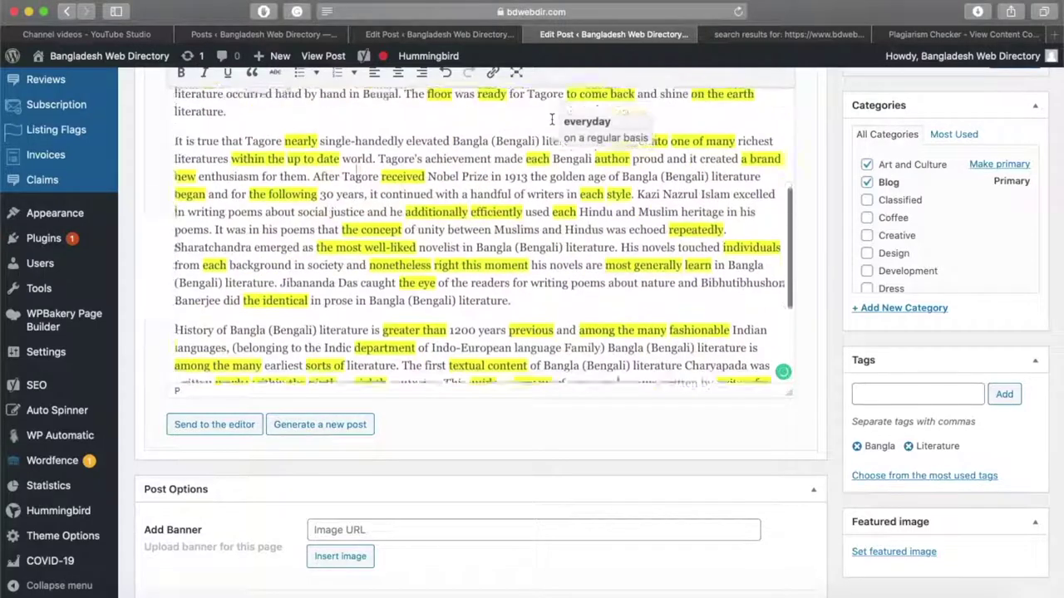
{"action": "scroll", "coordinate": [485, 173], "scroll_direction": "up", "scroll_amount": 1}
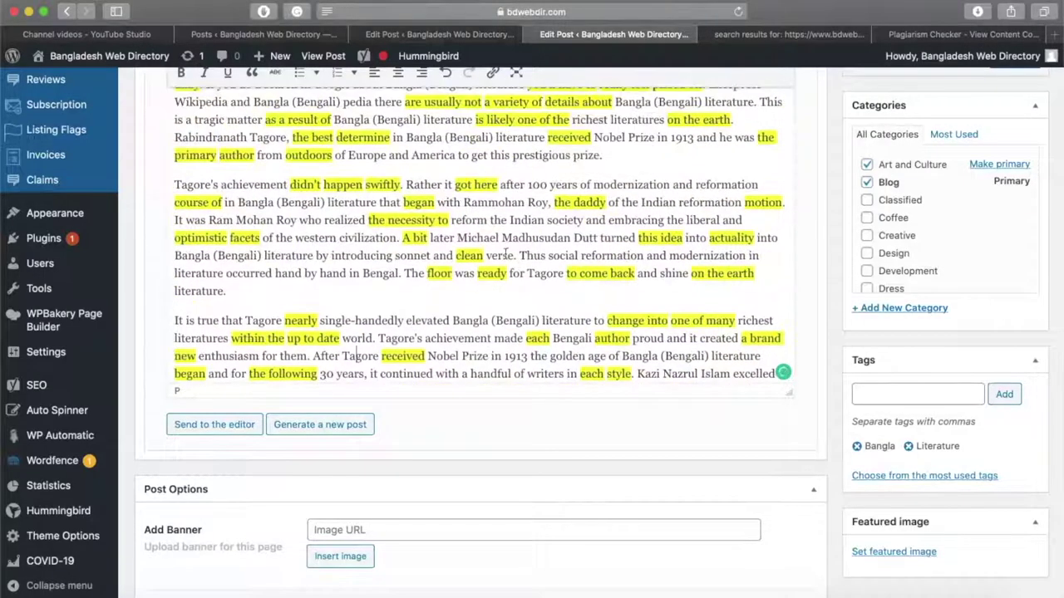
{"action": "scroll", "coordinate": [466, 250], "scroll_direction": "up", "scroll_amount": 2}
{"action": "scroll", "coordinate": [416, 283], "scroll_direction": "down", "scroll_amount": 10}
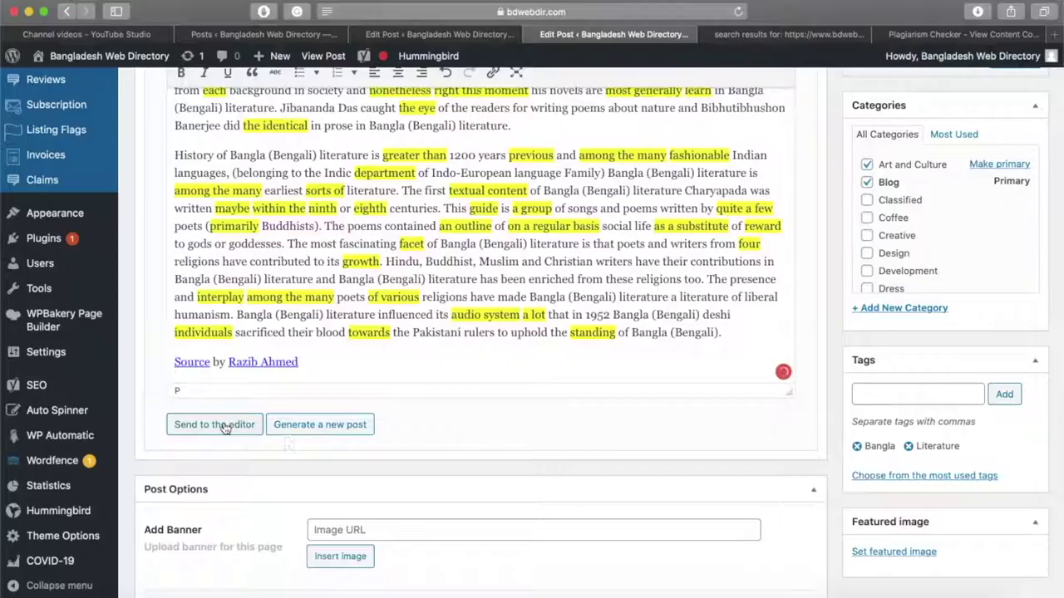
Step: Send the Auto Spinner rewrite, opening 'The most tragic factor…', into the post body
{"action": "left_click", "coordinate": [218, 425]}
{"action": "scroll", "coordinate": [405, 515], "scroll_direction": "down", "scroll_amount": 15}
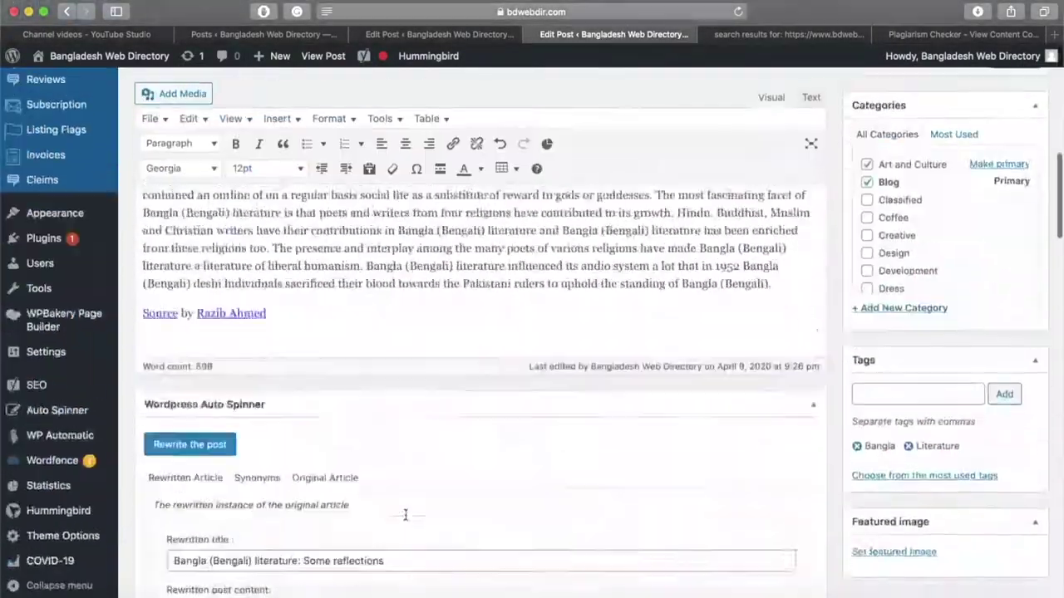
{"action": "scroll", "coordinate": [446, 310], "scroll_direction": "up", "scroll_amount": 15}
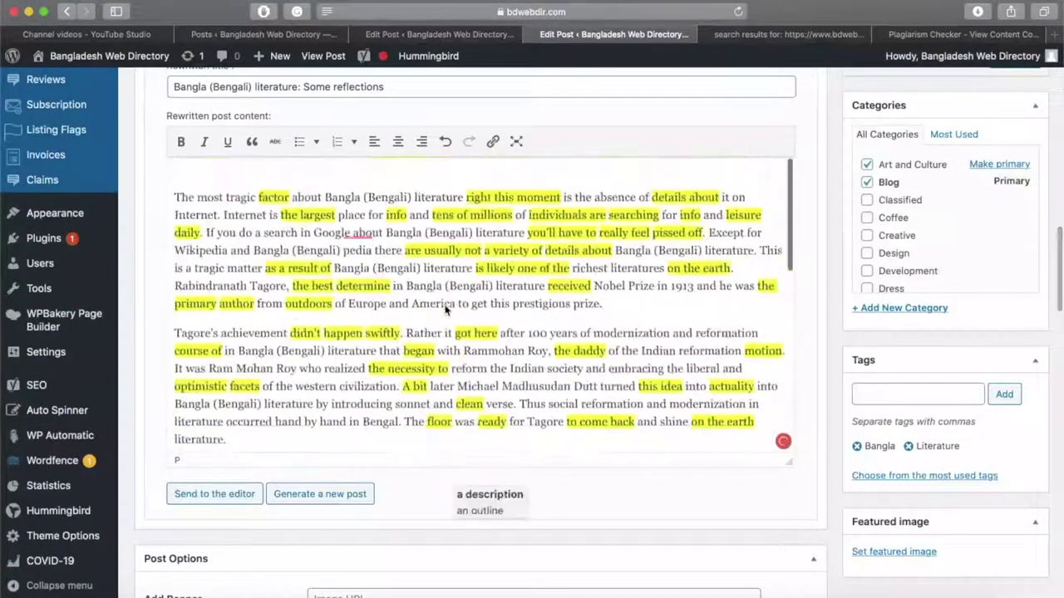
{"action": "scroll", "coordinate": [440, 463], "scroll_direction": "down", "scroll_amount": 10}
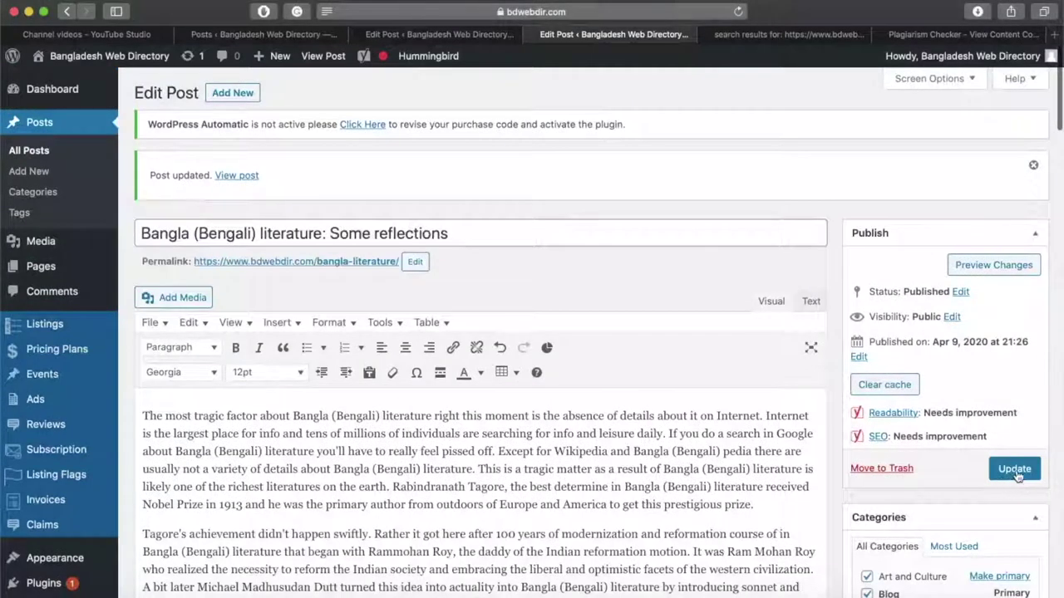
Step: Update the post, bringing it to 3 revisions and 598 words
{"action": "left_click", "coordinate": [1014, 469]}
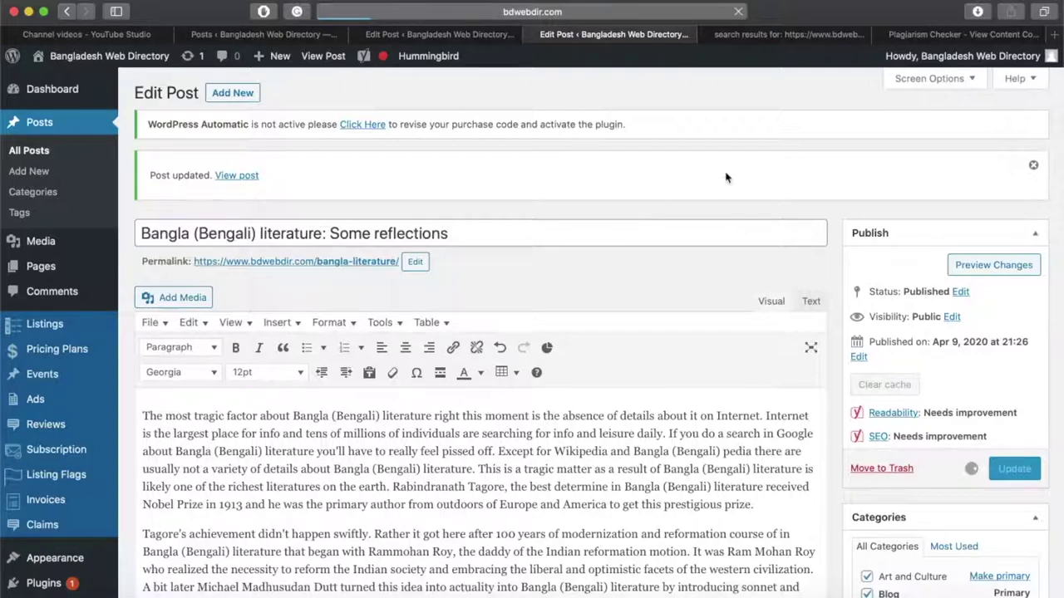
{"action": "scroll", "coordinate": [729, 360], "scroll_direction": "down", "scroll_amount": 5}
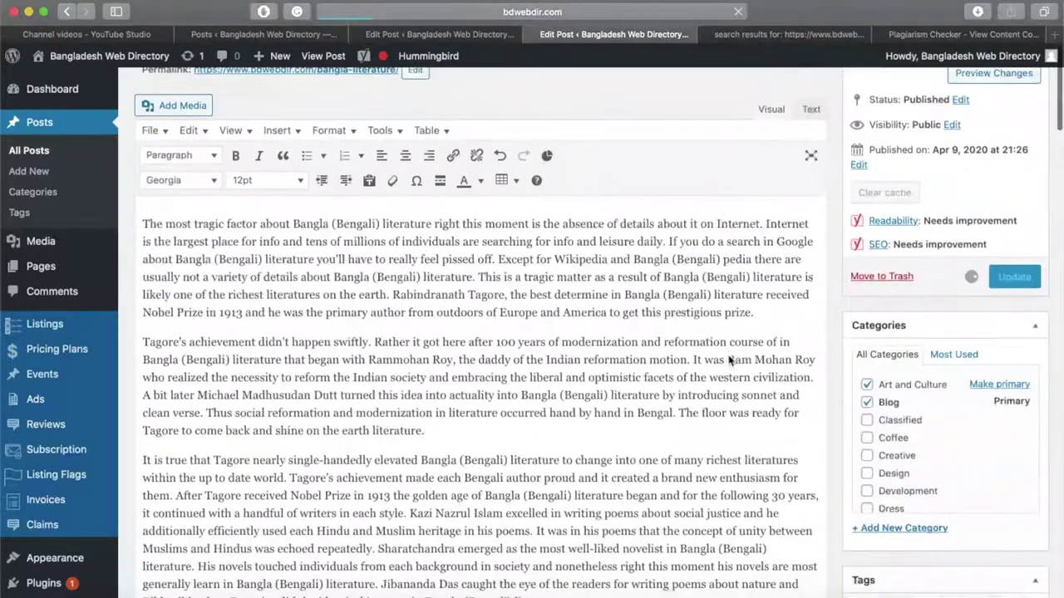
{"action": "scroll", "coordinate": [729, 357], "scroll_direction": "down", "scroll_amount": 5}
{"action": "scroll", "coordinate": [729, 357], "scroll_direction": "down", "scroll_amount": 1}
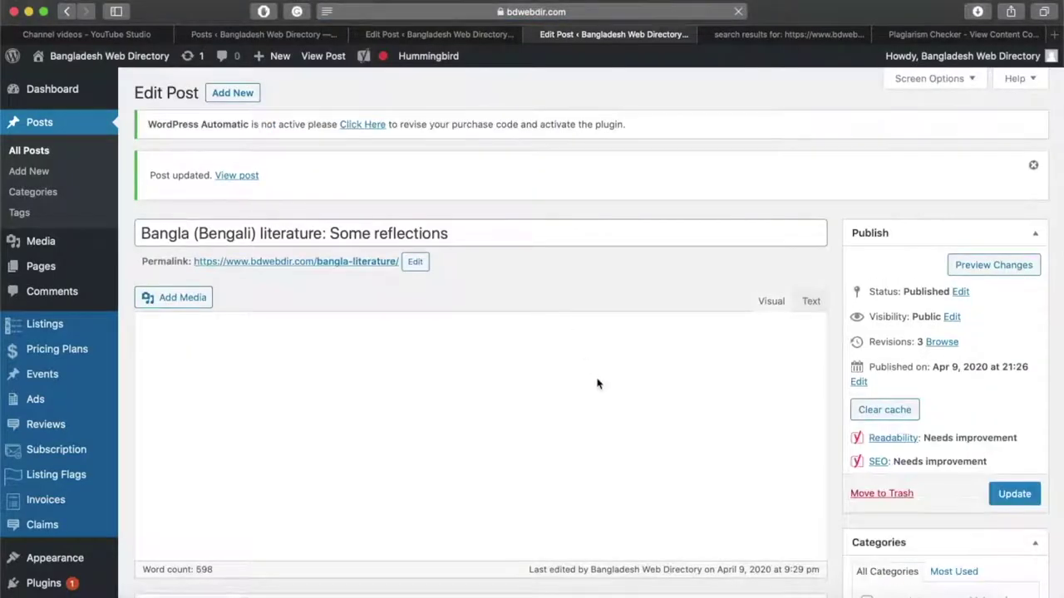
Step: Accept Grammarly's fixes so the phrase reads 'a substitute for a reward'
{"action": "scroll", "coordinate": [665, 387], "scroll_direction": "down", "scroll_amount": 15}
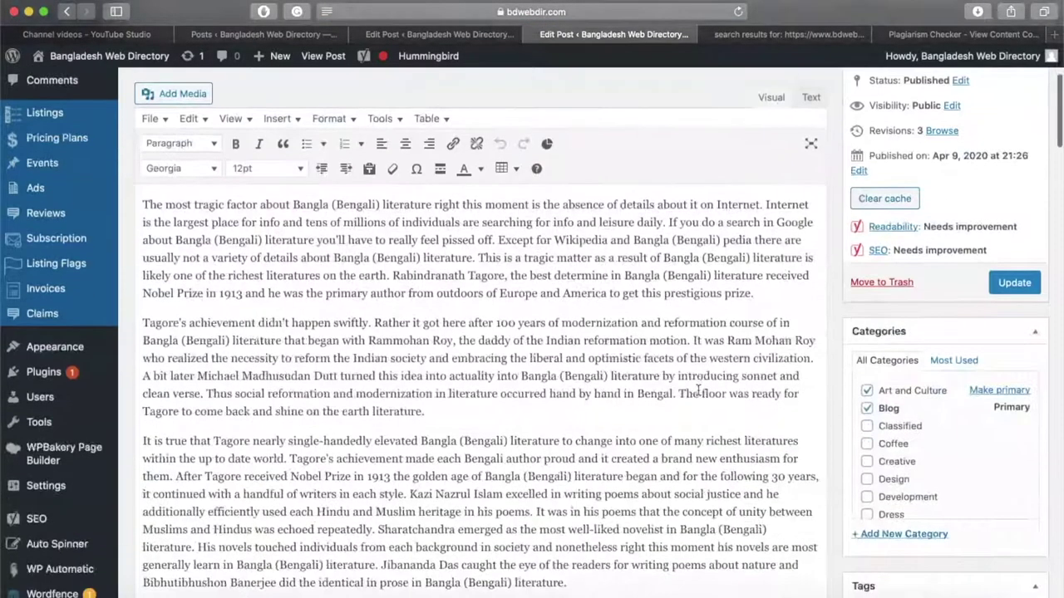
{"action": "scroll", "coordinate": [698, 391], "scroll_direction": "down", "scroll_amount": 2}
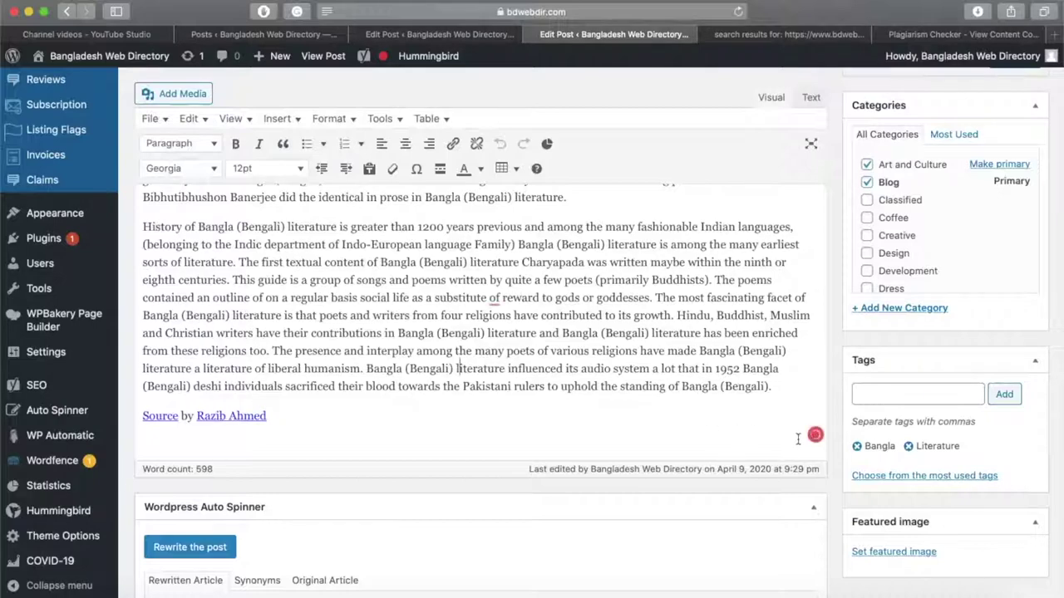
{"action": "mouse_move", "coordinate": [819, 438]}
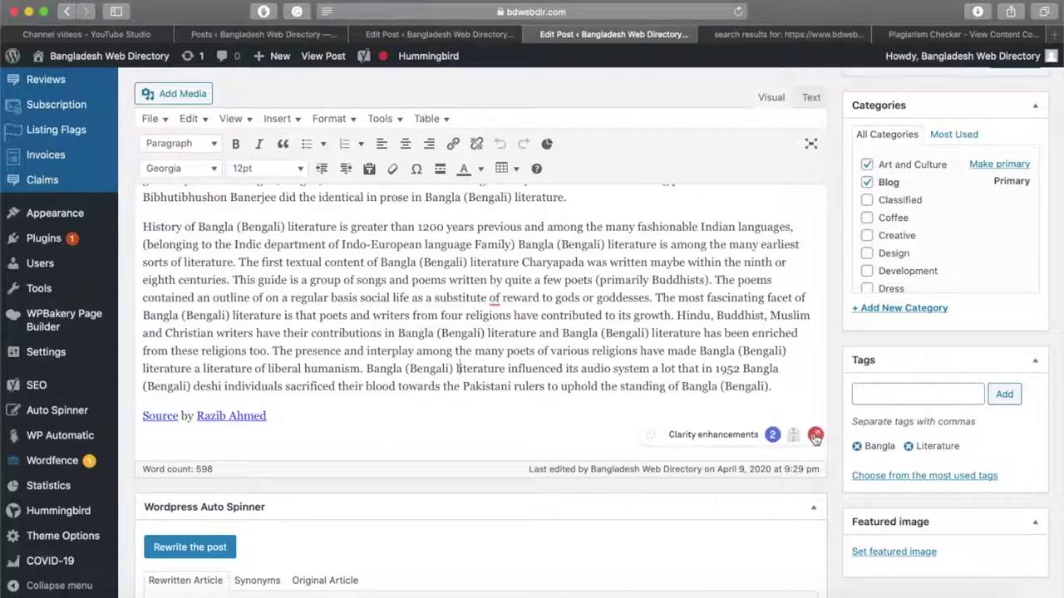
{"action": "mouse_move", "coordinate": [495, 297]}
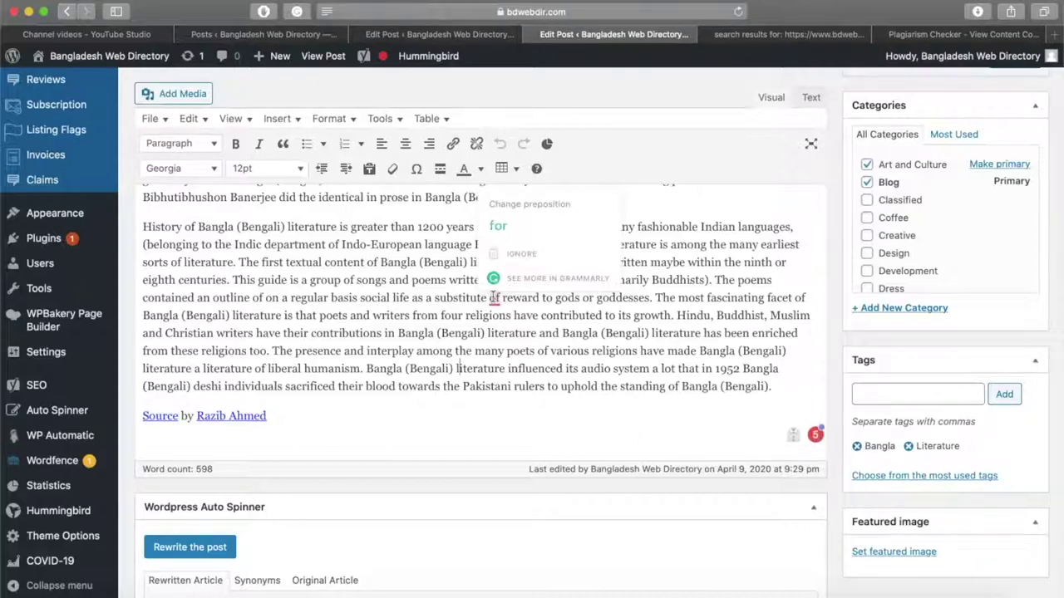
{"action": "left_click", "coordinate": [513, 231]}
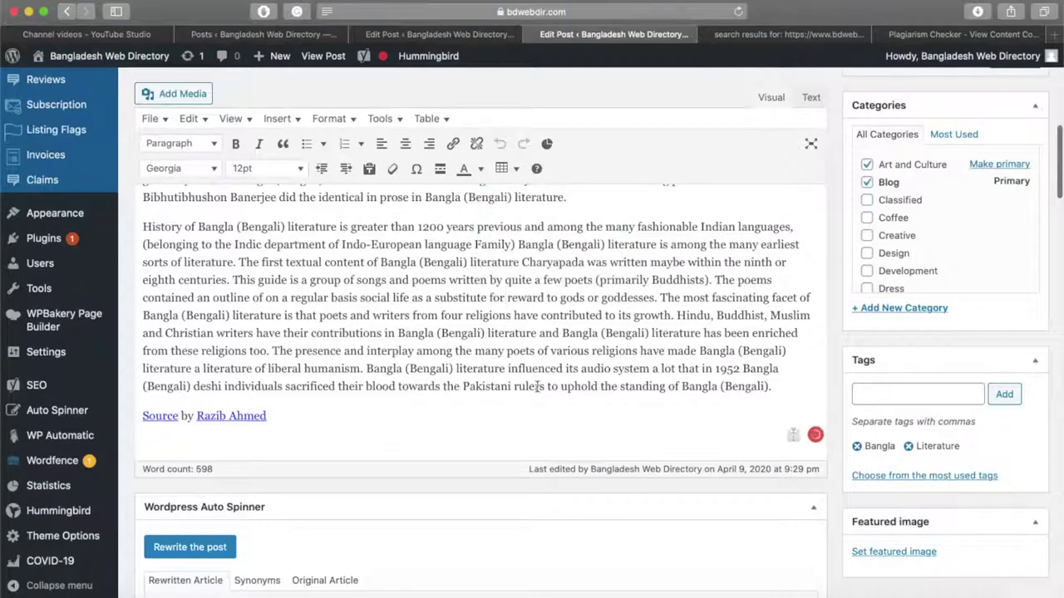
{"action": "scroll", "coordinate": [615, 353], "scroll_direction": "up", "scroll_amount": 2}
{"action": "scroll", "coordinate": [615, 353], "scroll_direction": "up", "scroll_amount": 4}
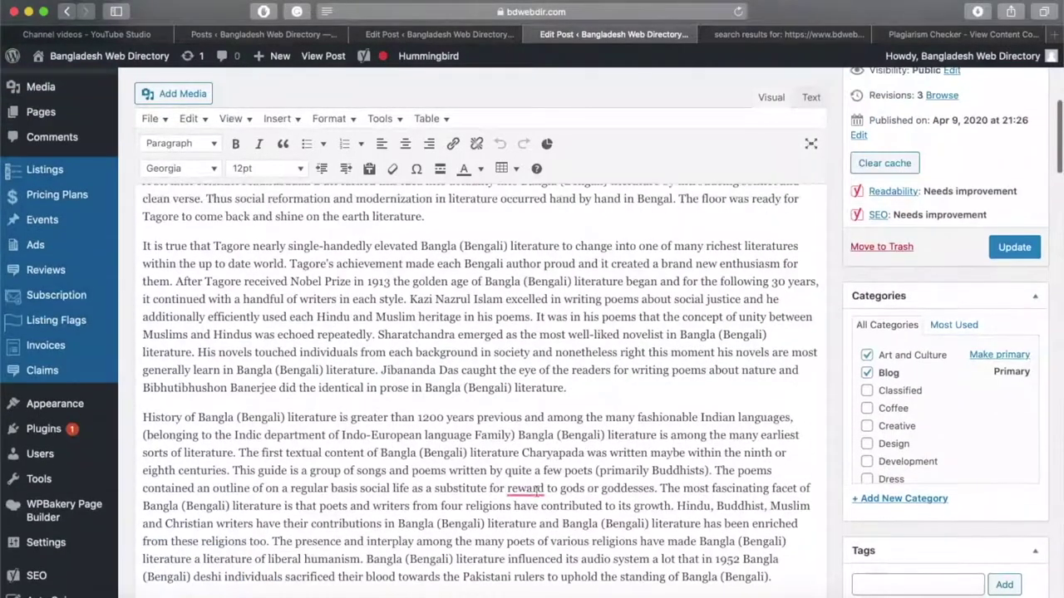
{"action": "mouse_move", "coordinate": [522, 490]}
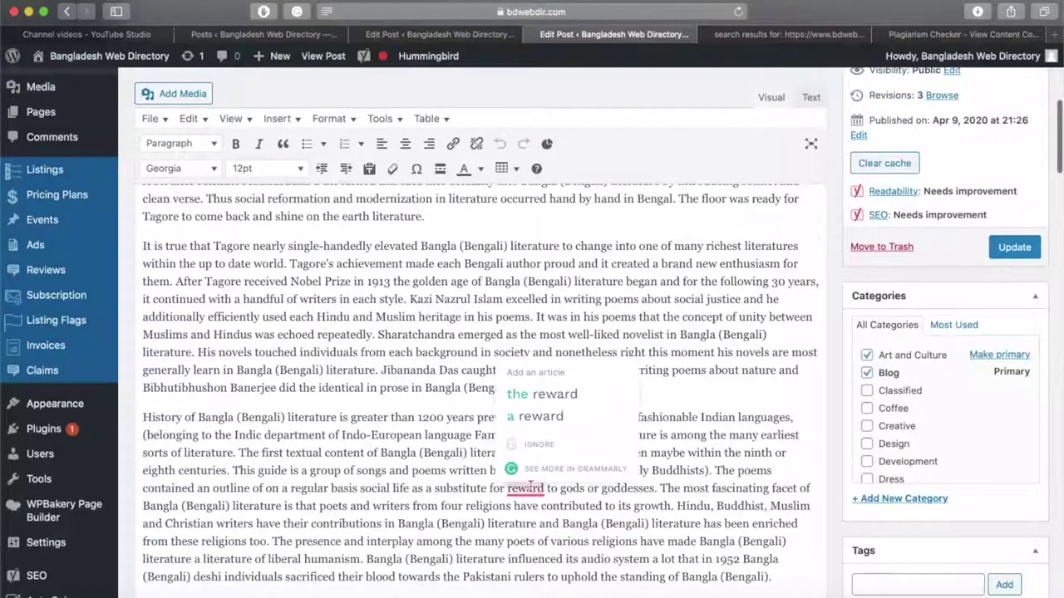
{"action": "left_click", "coordinate": [559, 415]}
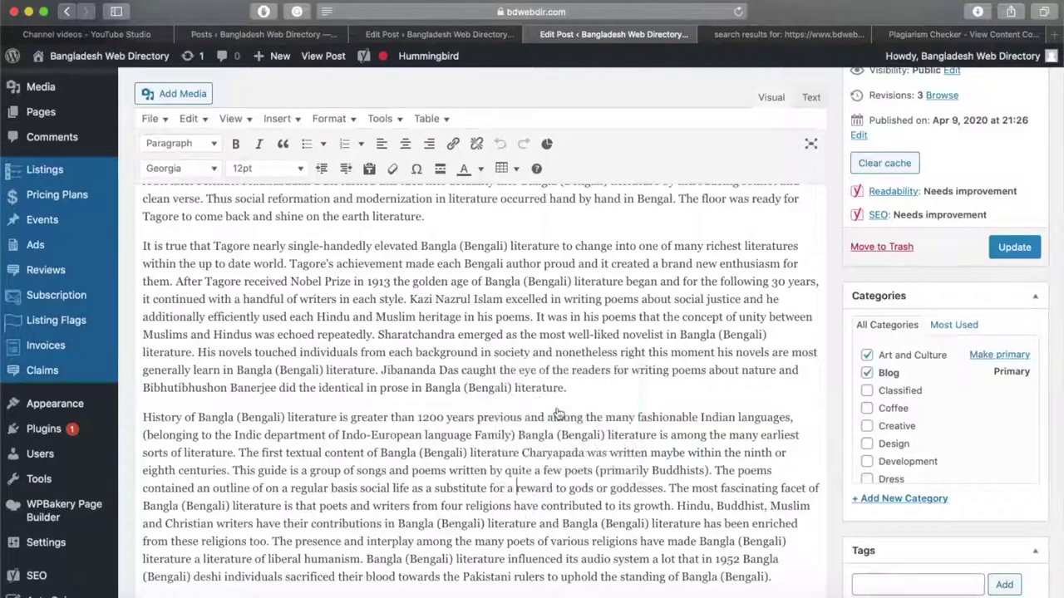
Step: Accept fixes for 'from the outdoors', 'reformation course in Bangla' and 'on the Internet'
{"action": "scroll", "coordinate": [490, 257], "scroll_direction": "up", "scroll_amount": 3}
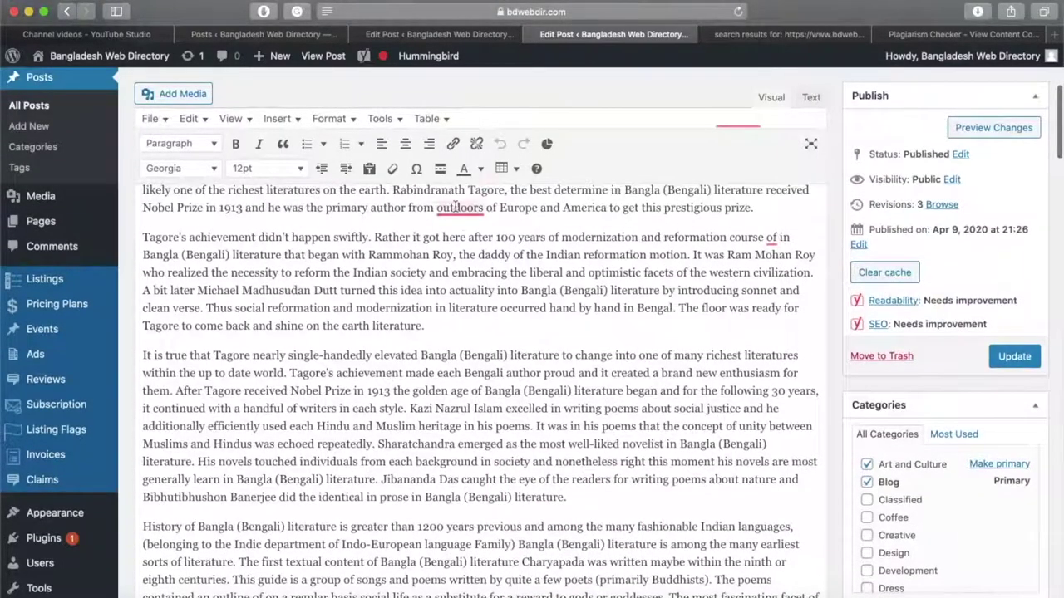
{"action": "mouse_move", "coordinate": [462, 209]}
{"action": "left_click", "coordinate": [476, 134]}
{"action": "scroll", "coordinate": [526, 339], "scroll_direction": "up", "scroll_amount": 3}
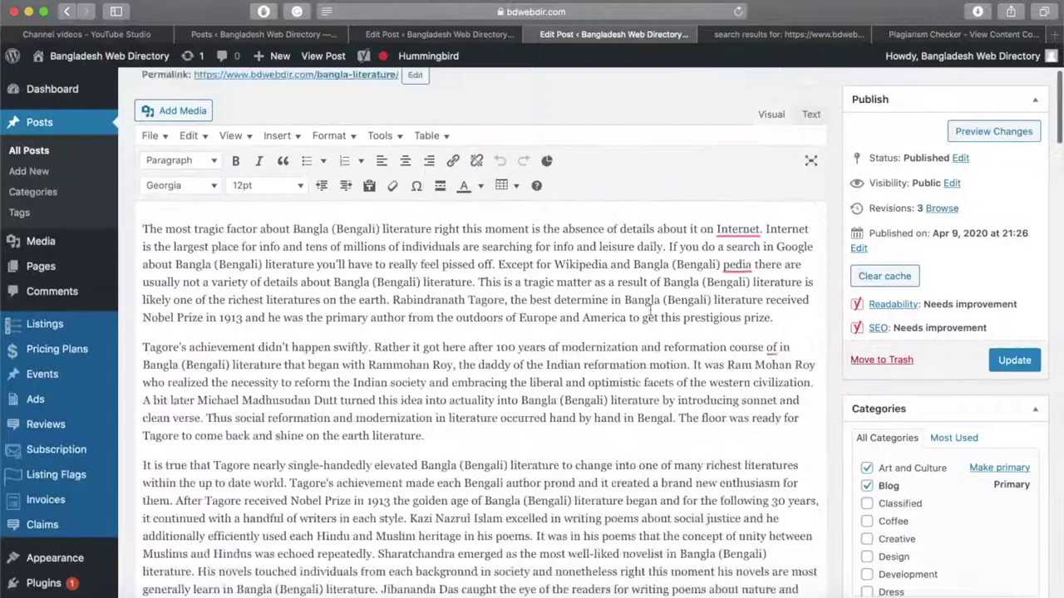
{"action": "mouse_move", "coordinate": [771, 349]}
{"action": "left_click", "coordinate": [786, 279]}
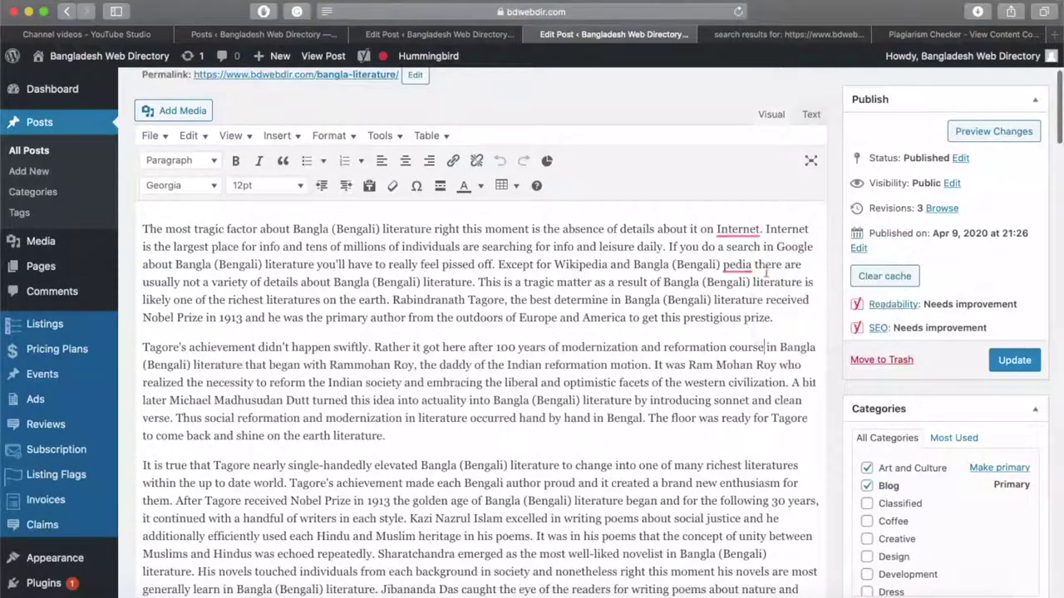
{"action": "mouse_move", "coordinate": [737, 229]}
{"action": "left_click", "coordinate": [748, 276]}
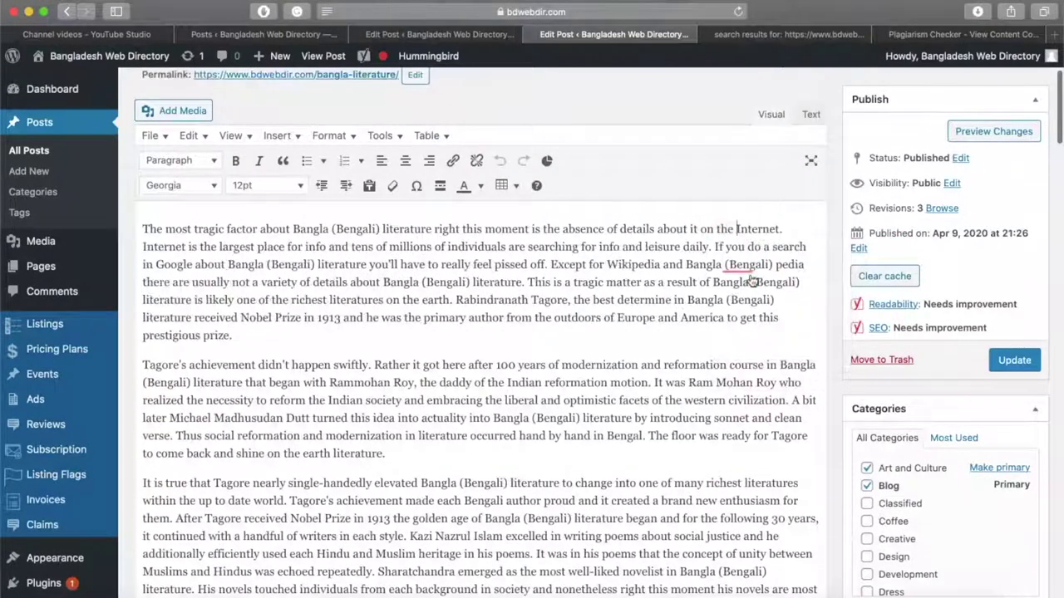
Step: Ignore Grammarly's unknown-word flag on 'pedia'
{"action": "scroll", "coordinate": [743, 275], "scroll_direction": "up", "scroll_amount": 3}
{"action": "scroll", "coordinate": [488, 457], "scroll_direction": "down", "scroll_amount": 10}
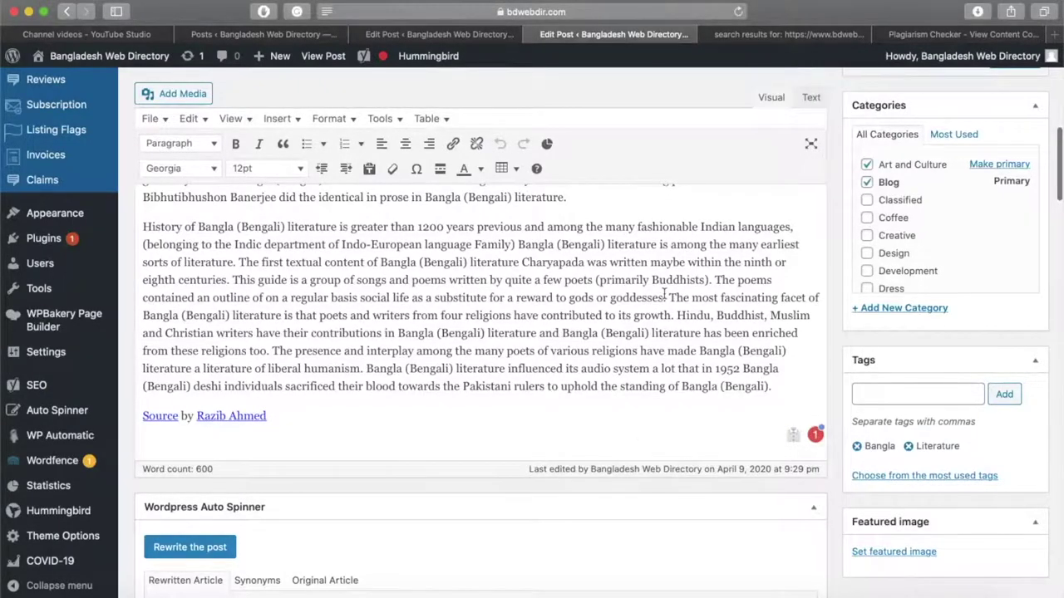
{"action": "scroll", "coordinate": [665, 297], "scroll_direction": "up", "scroll_amount": 5}
{"action": "mouse_move", "coordinate": [788, 212]}
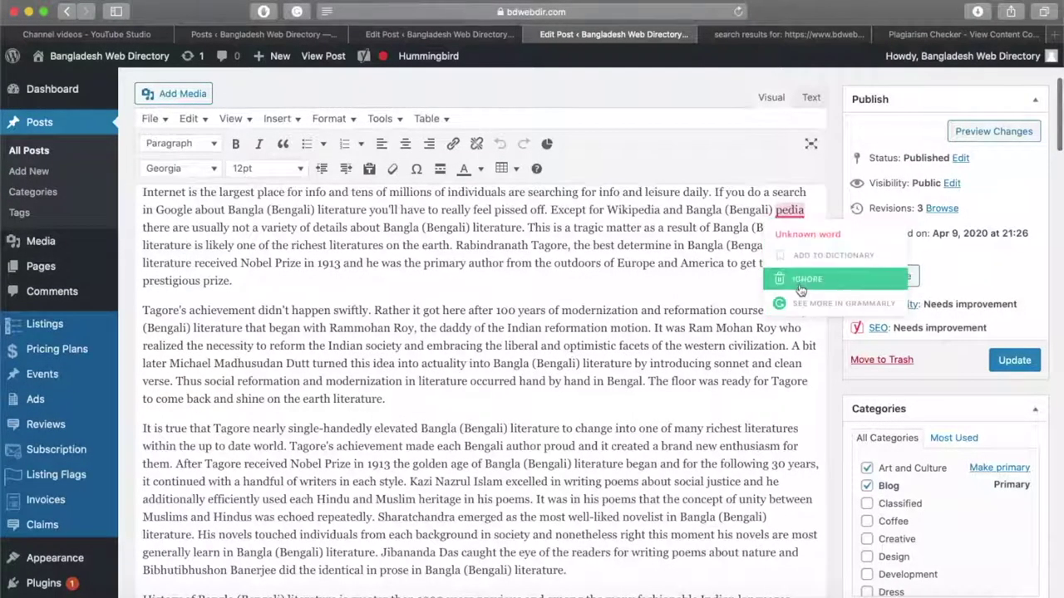
{"action": "left_click", "coordinate": [799, 283]}
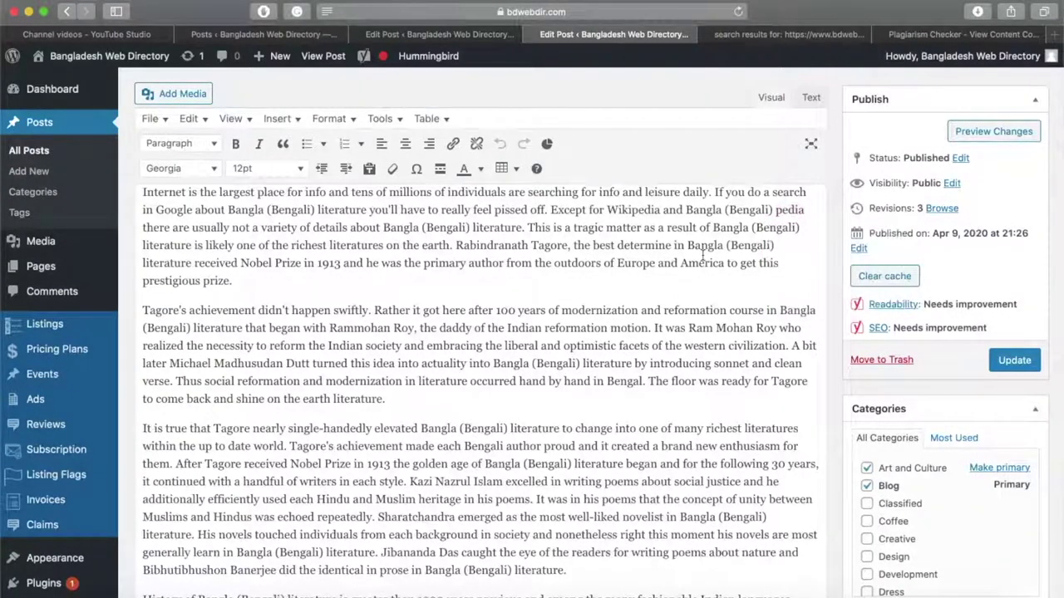
{"action": "scroll", "coordinate": [702, 256], "scroll_direction": "up", "scroll_amount": 3}
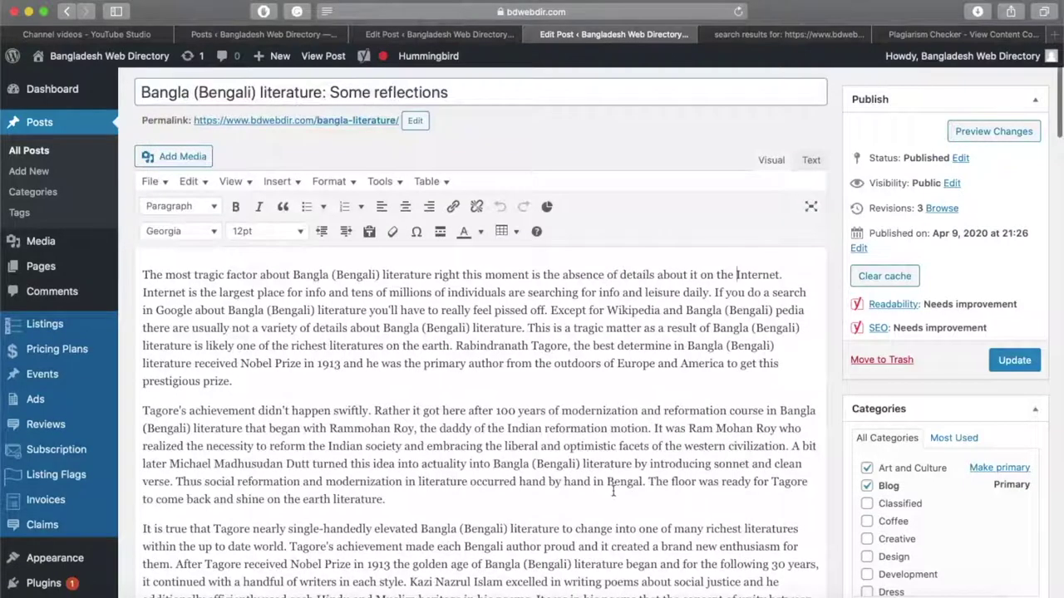
Step: Update the grammar-corrected post, glancing at the earlier Copyscape results before returning
{"action": "left_click", "coordinate": [1004, 360]}
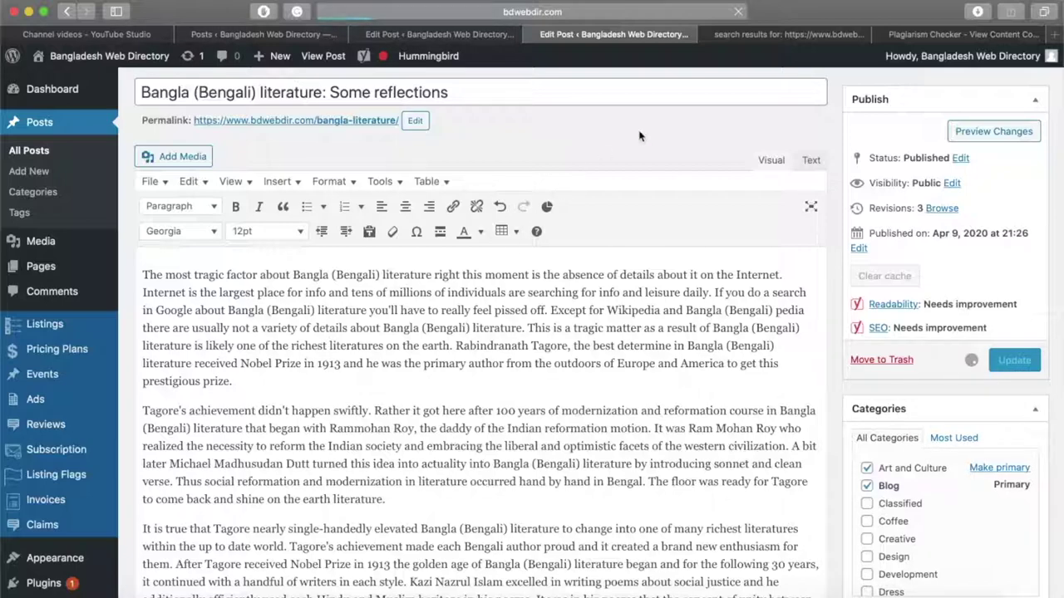
{"action": "left_click", "coordinate": [793, 35]}
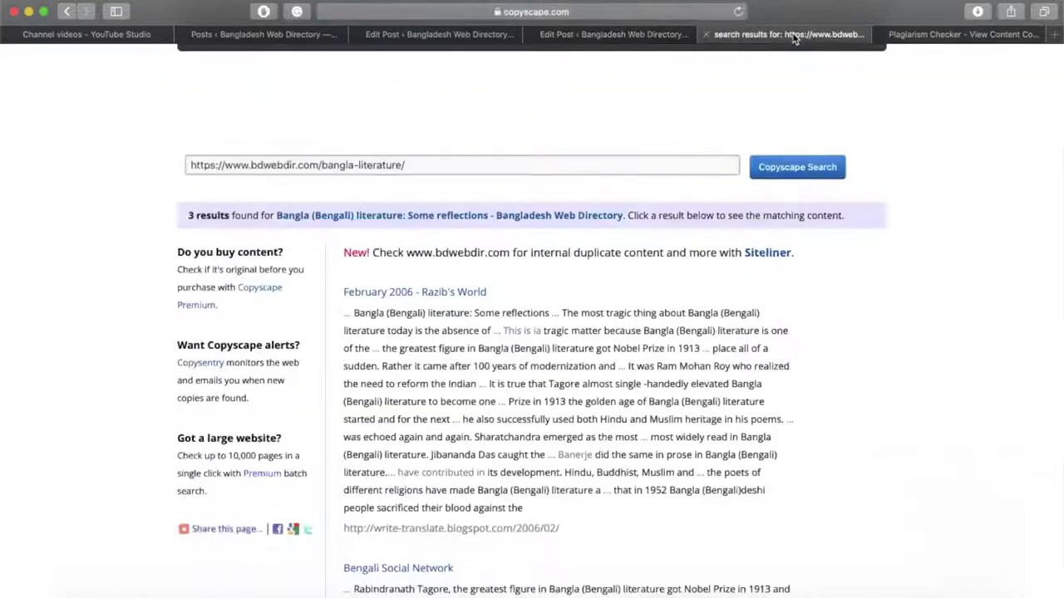
{"action": "scroll", "coordinate": [437, 150], "scroll_direction": "up", "scroll_amount": 2}
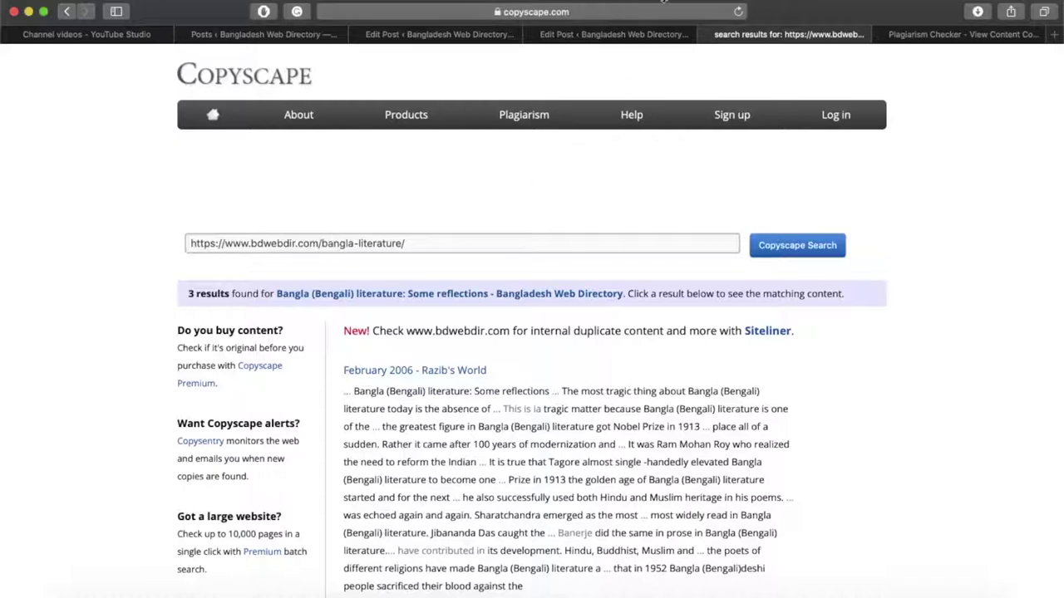
{"action": "left_click", "coordinate": [623, 34]}
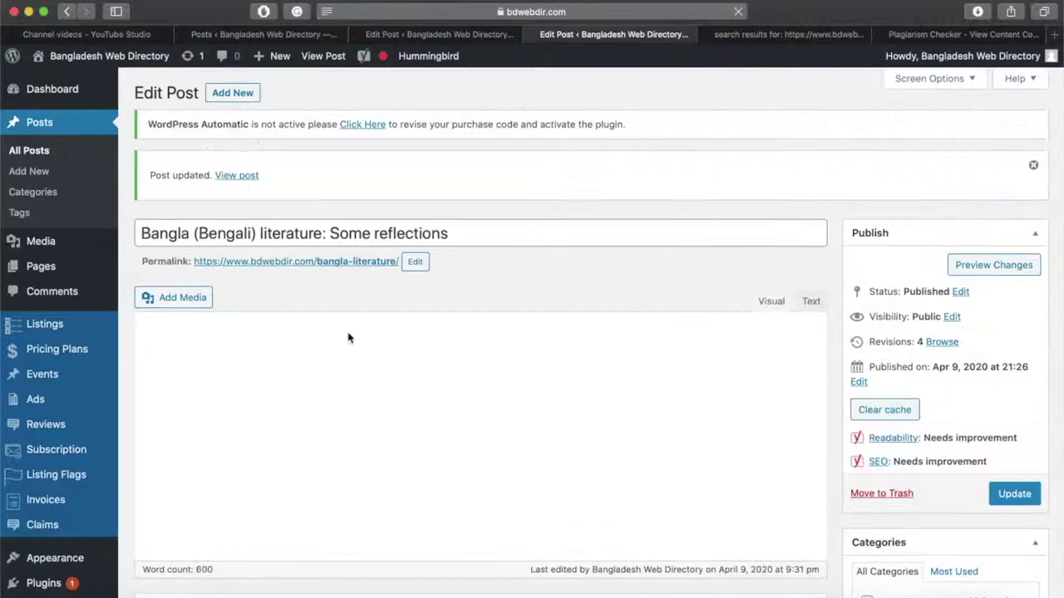
Step: Copy the post's permalink and re-check it in Copyscape, now finding 1 result instead of 3
{"action": "right_click", "coordinate": [331, 262]}
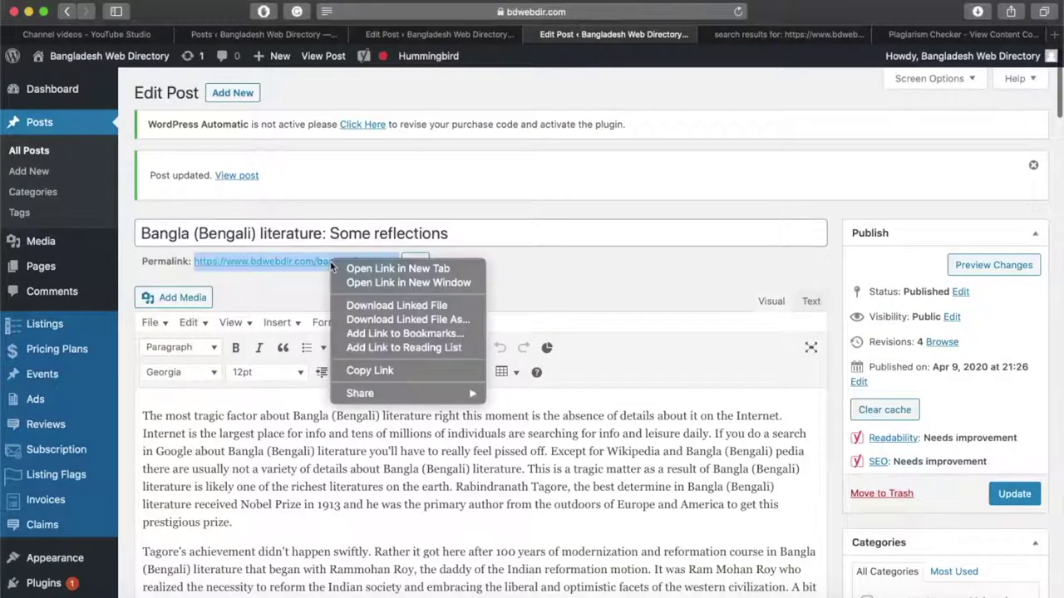
{"action": "left_click", "coordinate": [381, 368]}
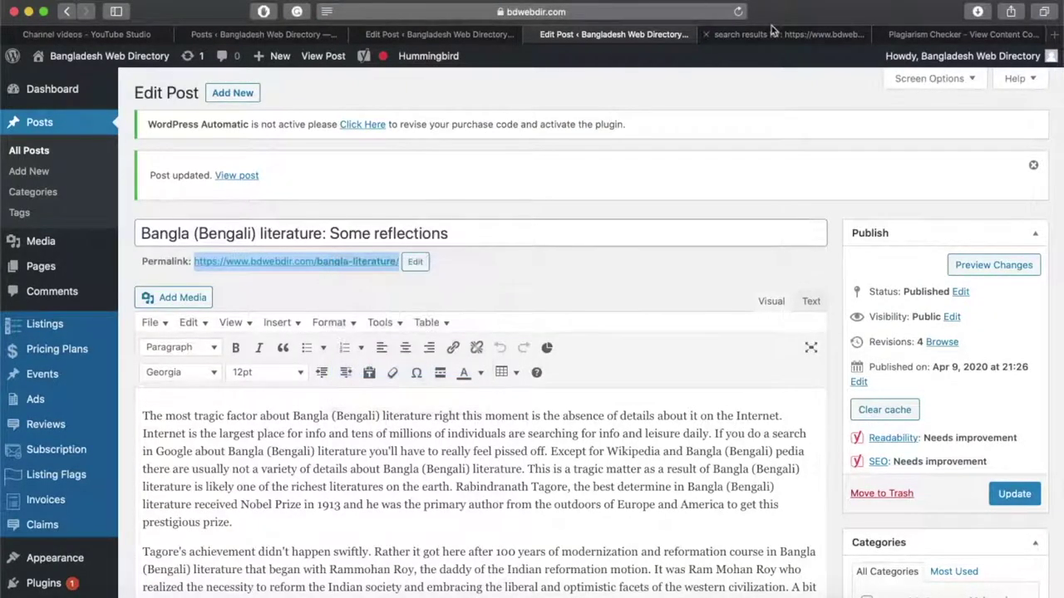
{"action": "left_click", "coordinate": [773, 33]}
{"action": "left_click", "coordinate": [255, 76]}
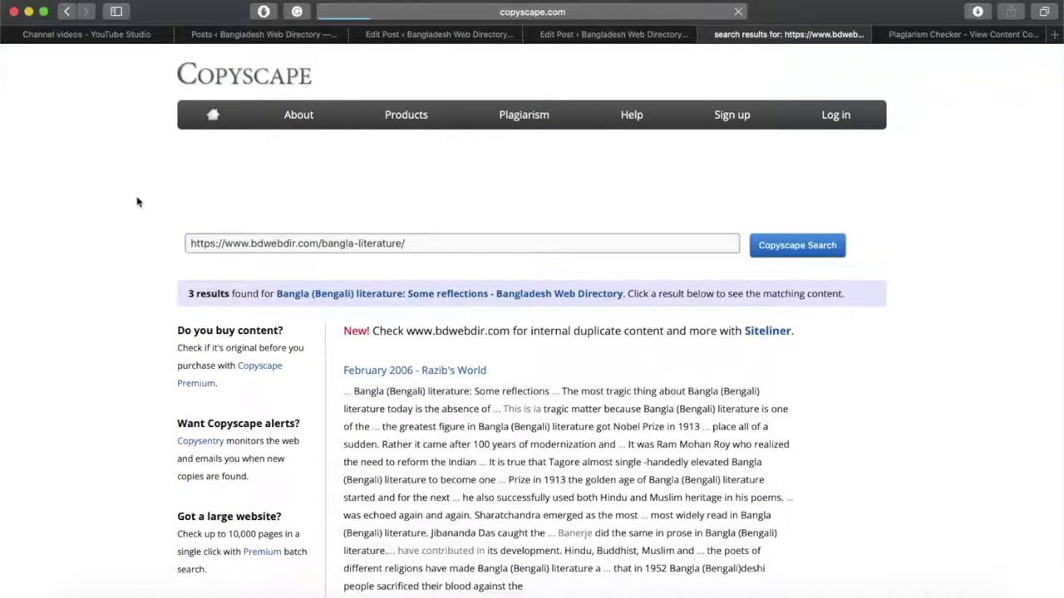
{"action": "left_click", "coordinate": [451, 320]}
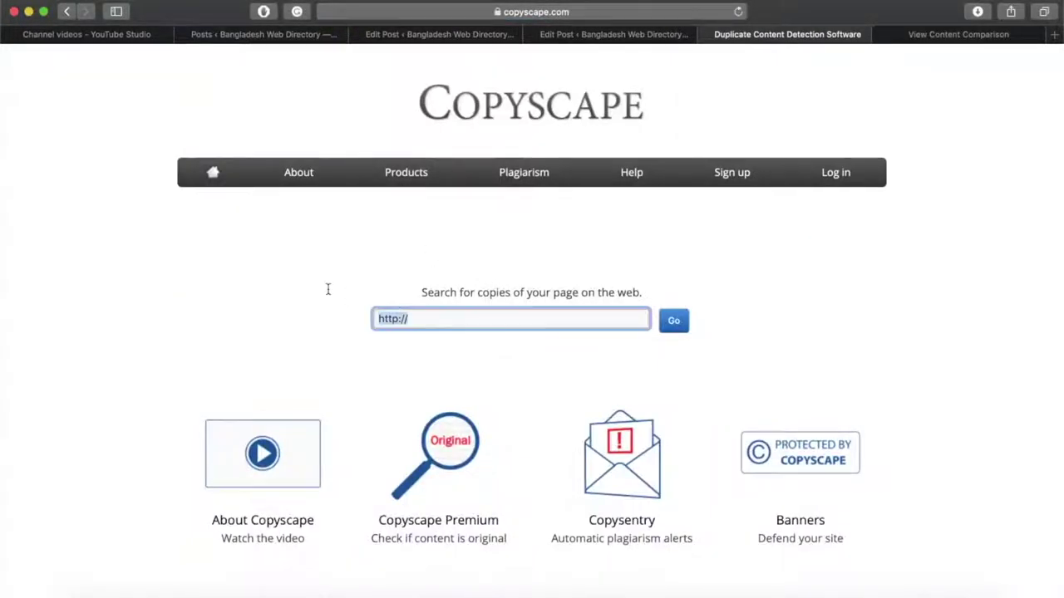
{"action": "key", "text": "super+v"}
{"action": "left_click", "coordinate": [675, 326]}
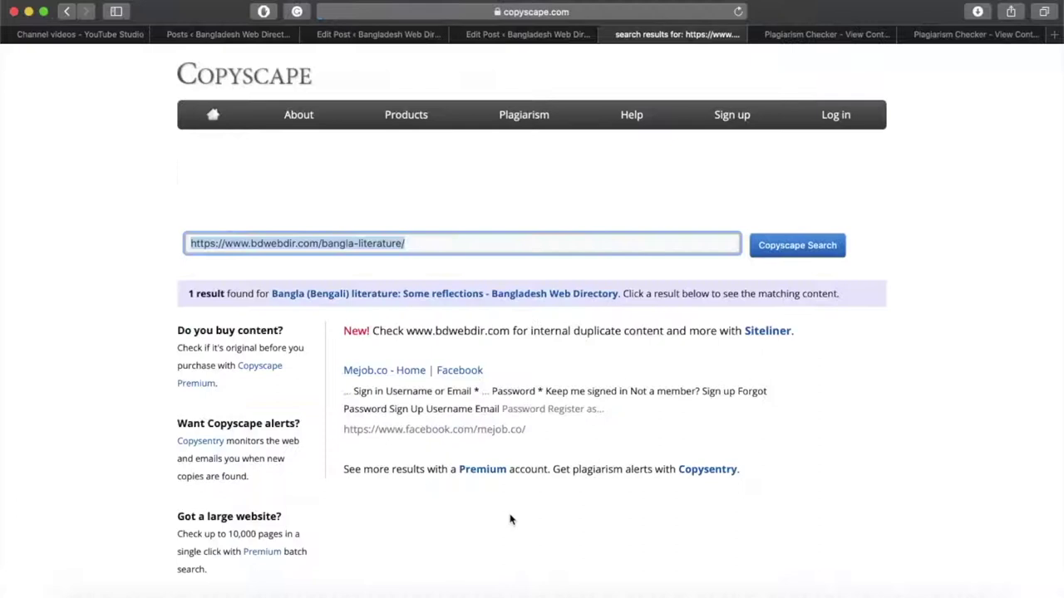
{"action": "left_click", "coordinate": [510, 520]}
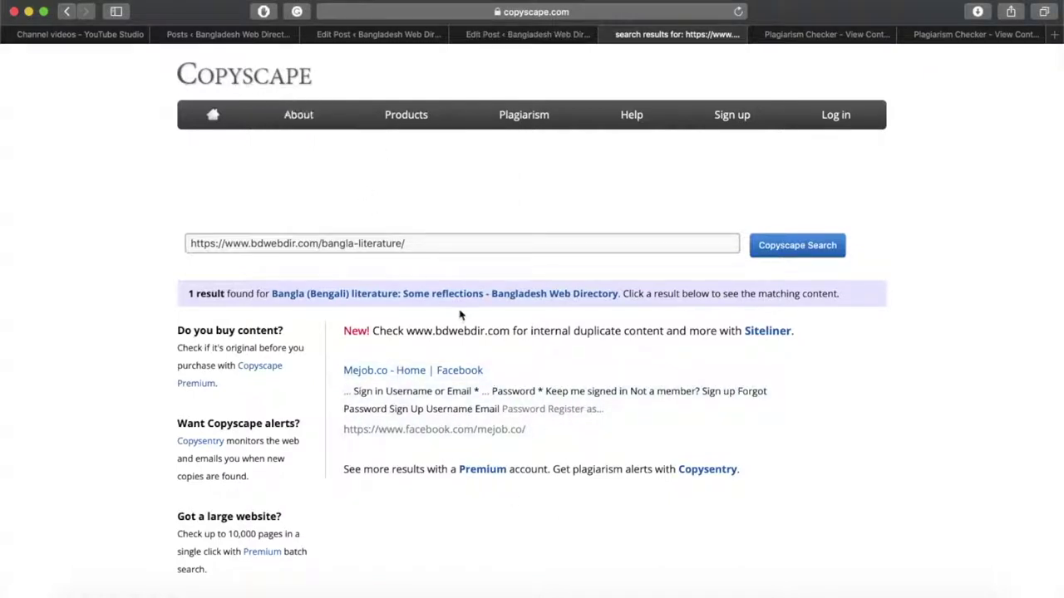
Step: Re-run the Copyscape check on the post URL, again confirming a single result
{"action": "left_click", "coordinate": [506, 34]}
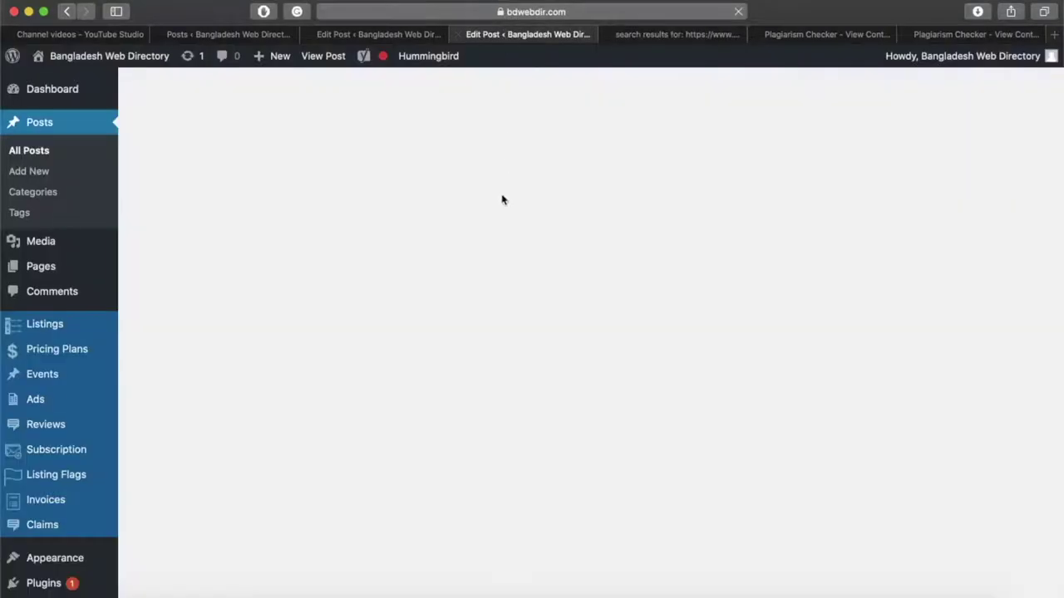
{"action": "left_click", "coordinate": [683, 34]}
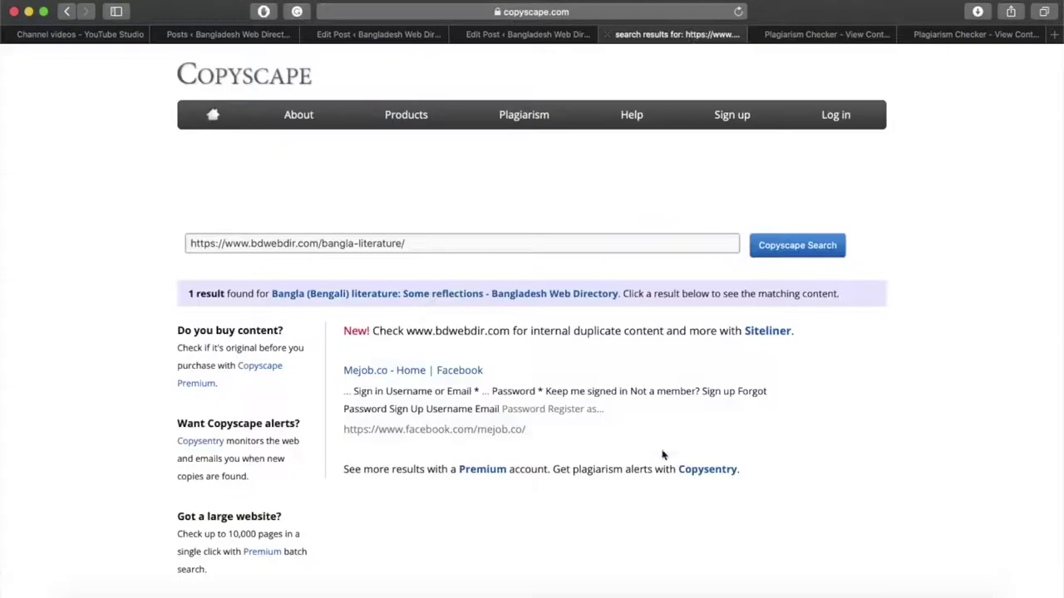
{"action": "left_click", "coordinate": [785, 246]}
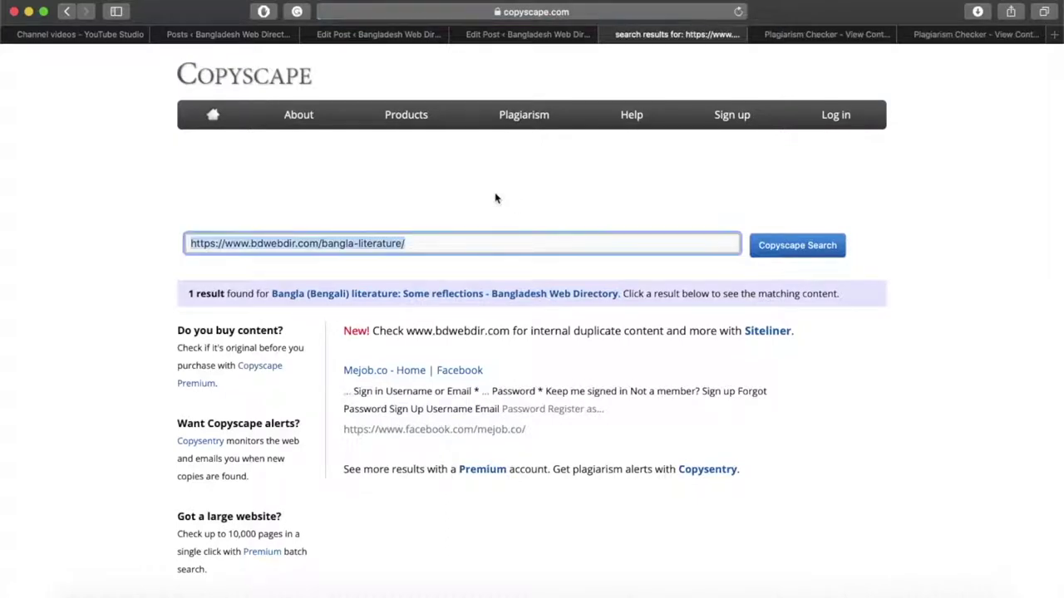
Step: Return to the post editor and scroll through the 620-word revised text
{"action": "left_click", "coordinate": [502, 35]}
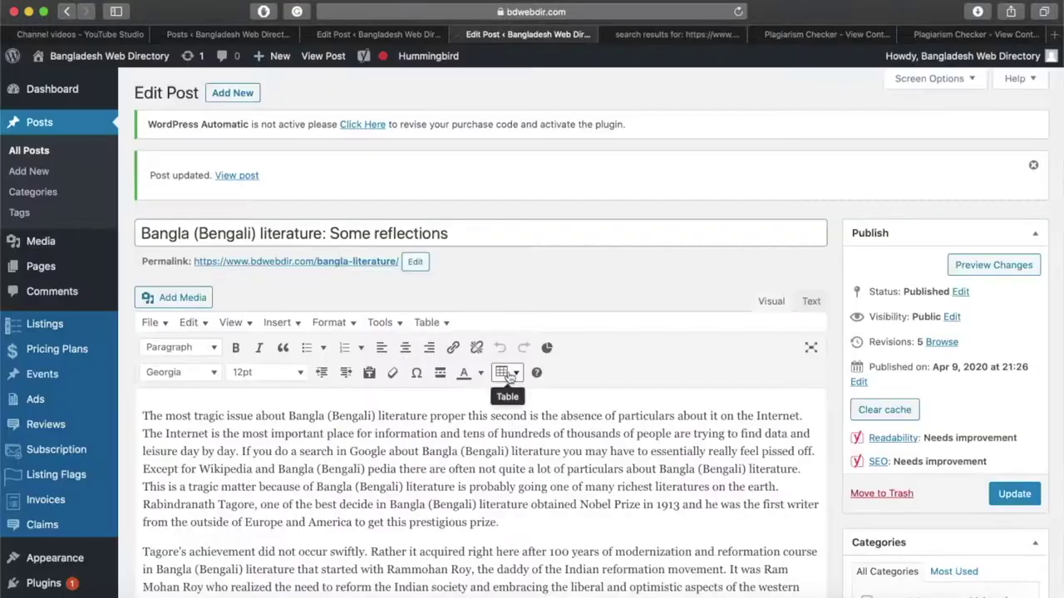
{"action": "scroll", "coordinate": [729, 332], "scroll_direction": "down", "scroll_amount": 15}
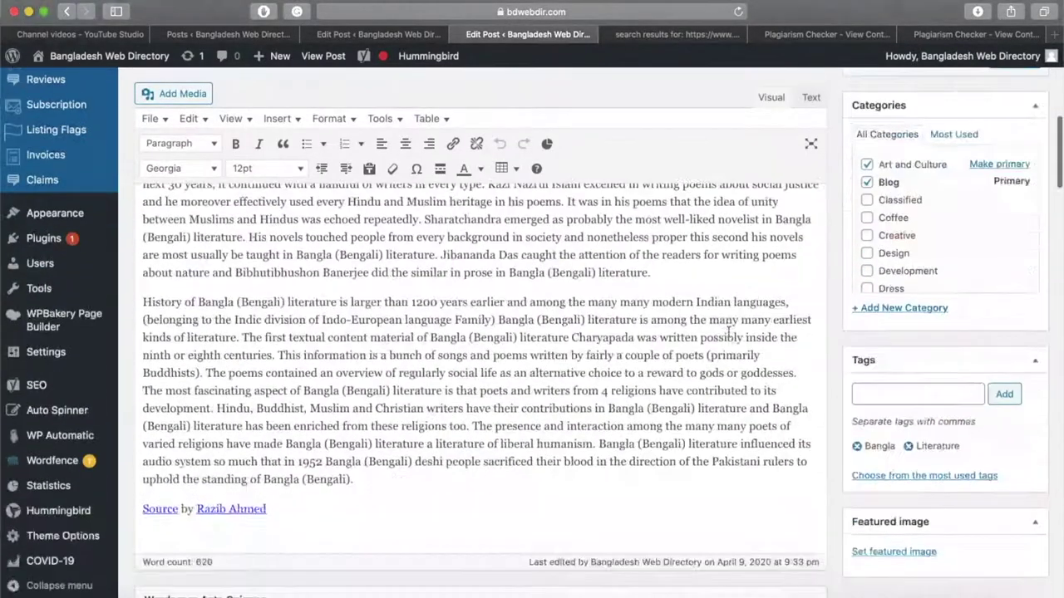
{"action": "scroll", "coordinate": [729, 332], "scroll_direction": "up", "scroll_amount": 15}
{"action": "scroll", "coordinate": [729, 333], "scroll_direction": "down", "scroll_amount": 2}
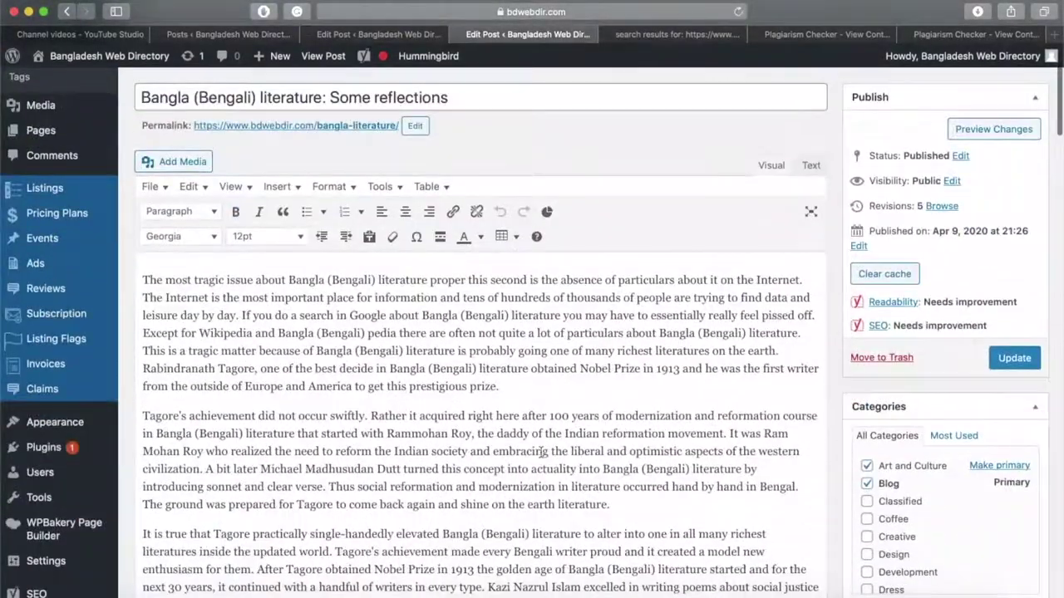
{"action": "scroll", "coordinate": [542, 451], "scroll_direction": "down", "scroll_amount": 2}
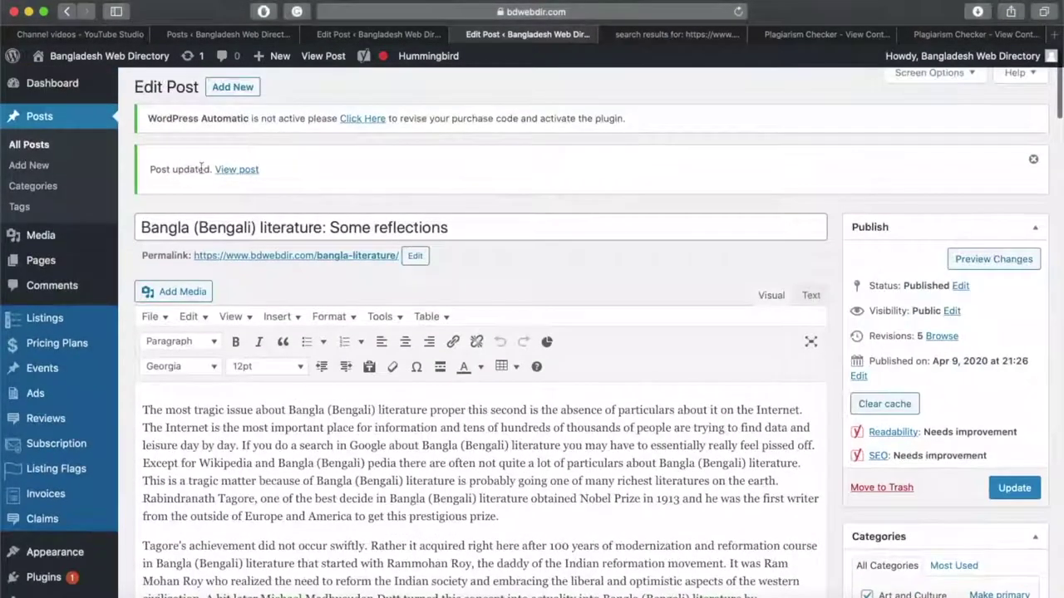
Step: Open the live post via View post and scroll down to its #Bangla #Literature tags
{"action": "left_click", "coordinate": [247, 170], "text": "super"}
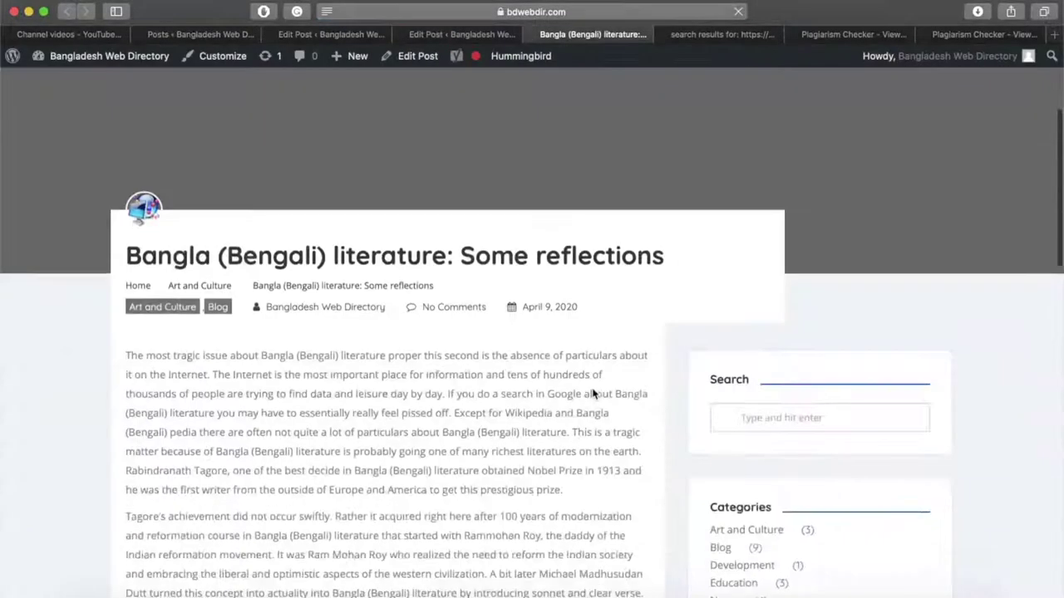
{"action": "scroll", "coordinate": [593, 393], "scroll_direction": "down", "scroll_amount": 1}
{"action": "scroll", "coordinate": [488, 333], "scroll_direction": "down", "scroll_amount": 3}
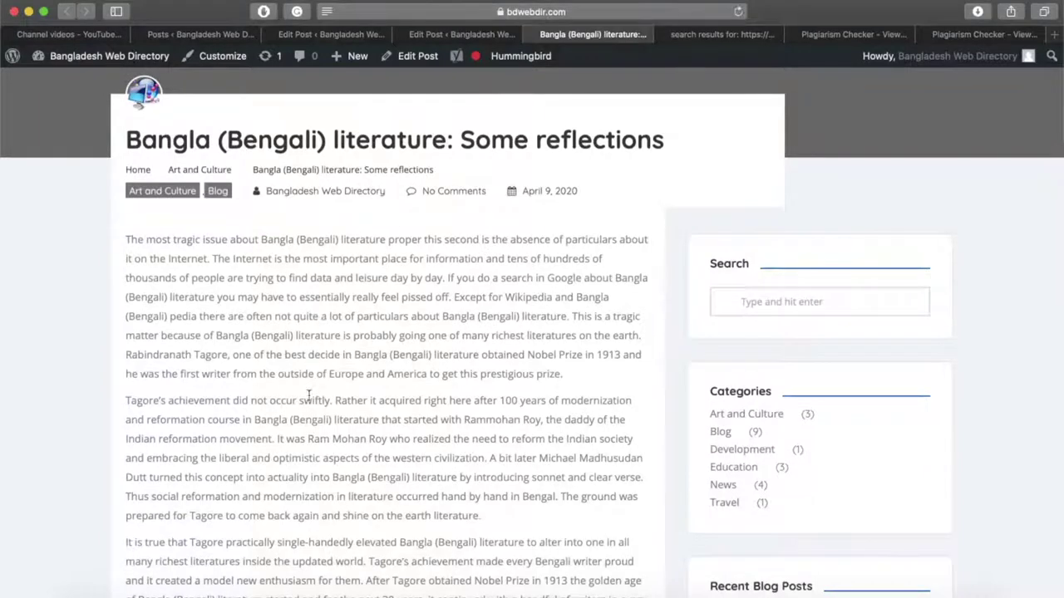
{"action": "scroll", "coordinate": [310, 499], "scroll_direction": "down", "scroll_amount": 3}
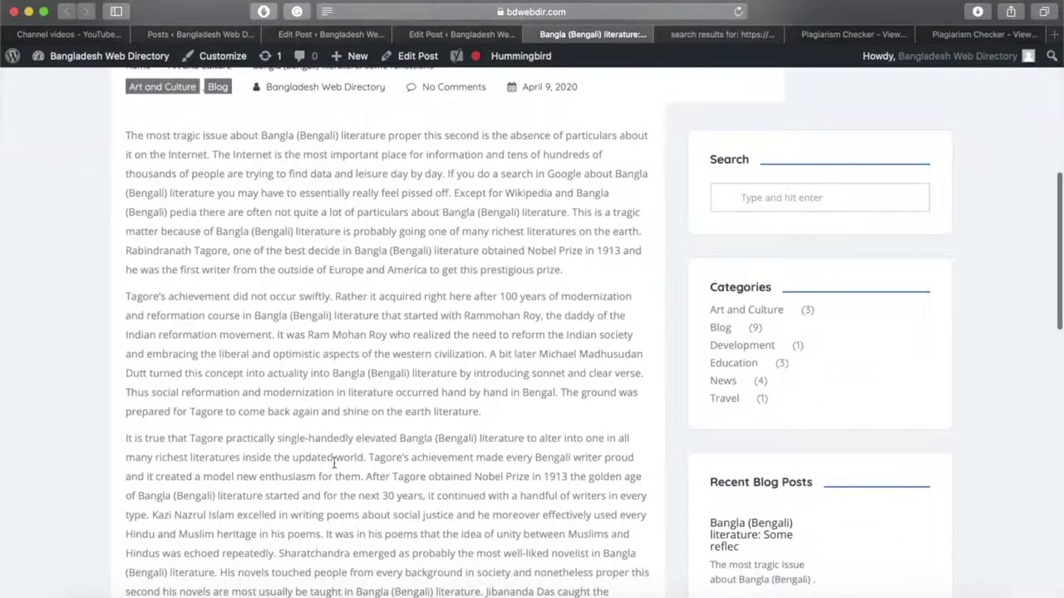
{"action": "scroll", "coordinate": [334, 462], "scroll_direction": "down", "scroll_amount": 3}
{"action": "scroll", "coordinate": [353, 397], "scroll_direction": "down", "scroll_amount": 3}
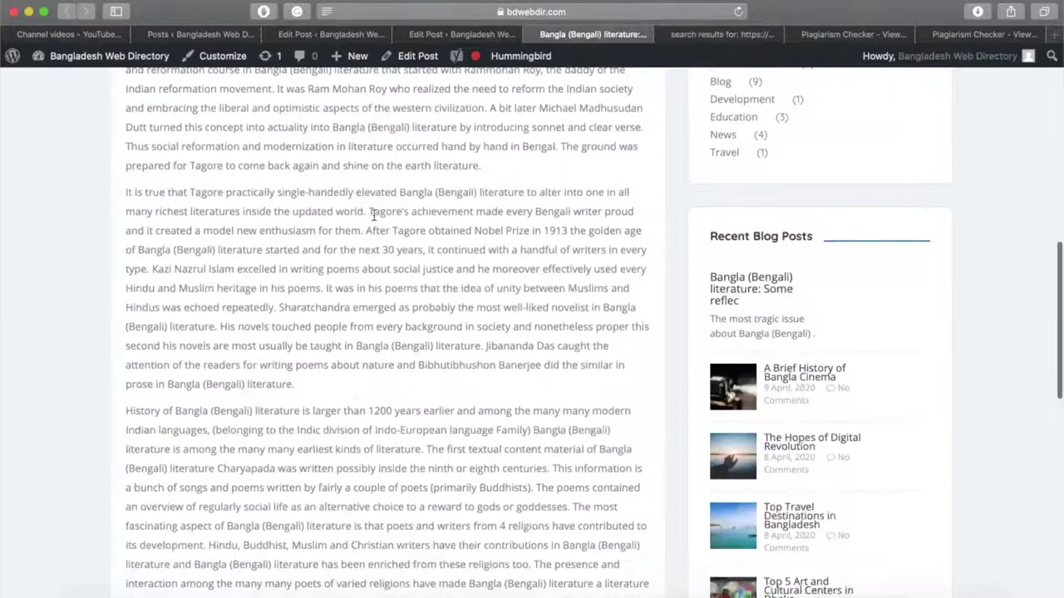
{"action": "scroll", "coordinate": [366, 446], "scroll_direction": "down", "scroll_amount": 3}
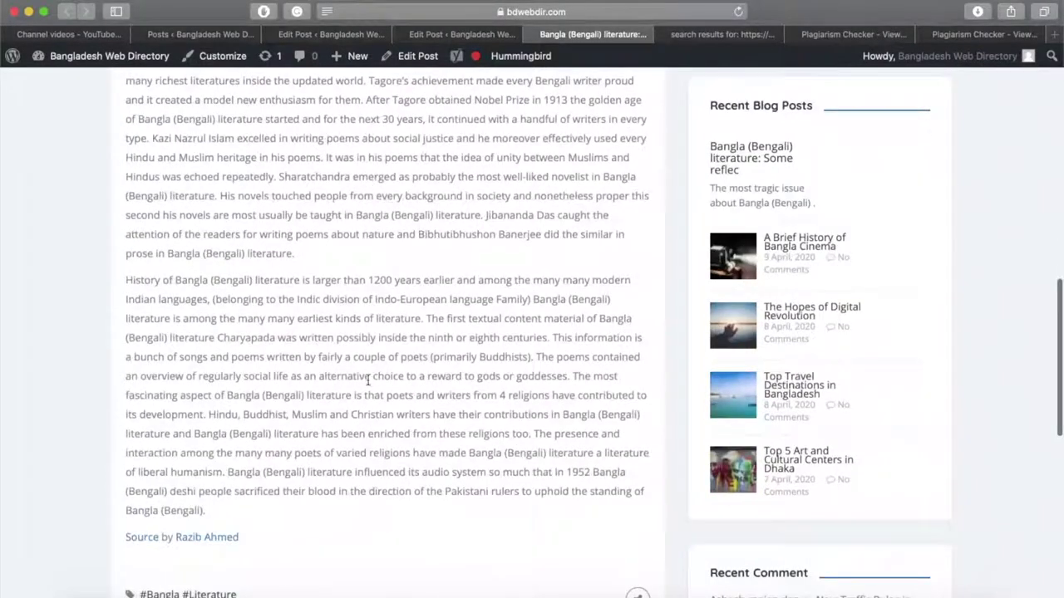
{"action": "scroll", "coordinate": [368, 380], "scroll_direction": "down", "scroll_amount": 2}
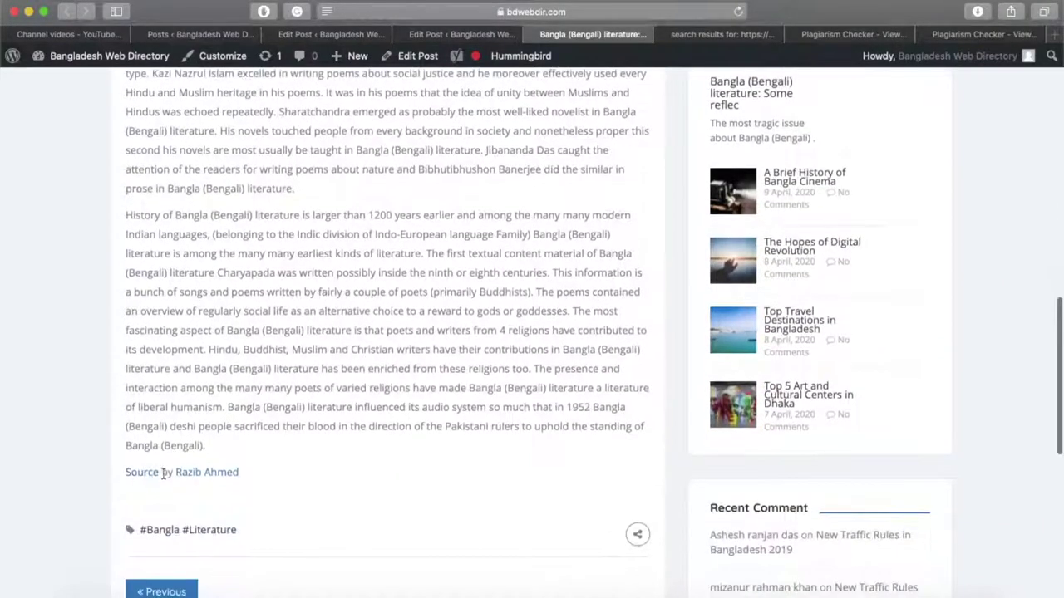